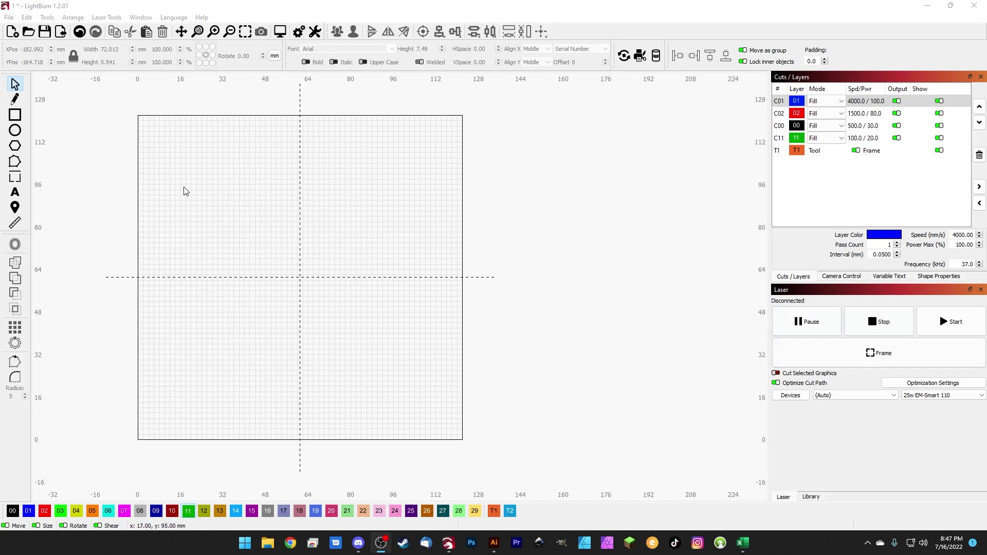
- Add the text "0ddd" in the upper middle of the work area with the Text tool
left_click(16, 196)
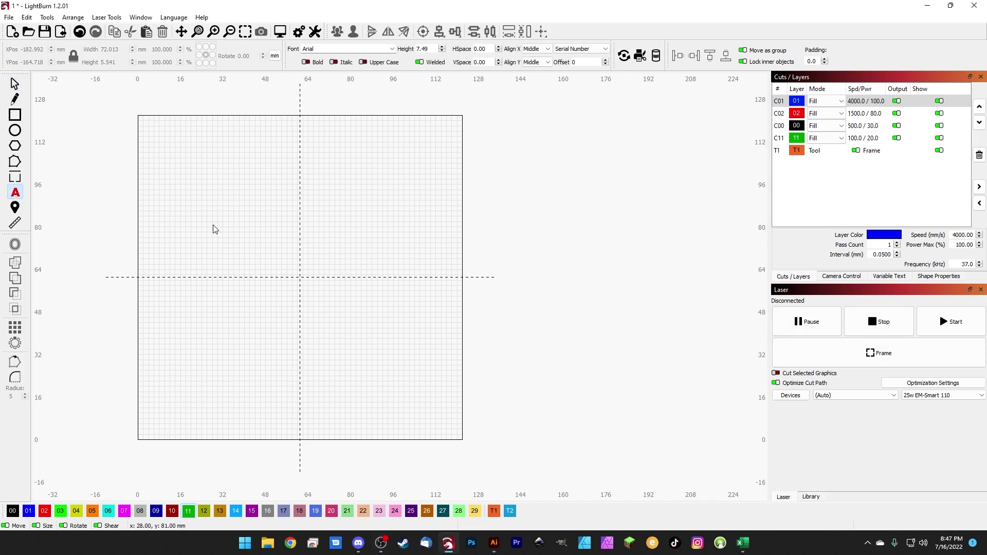
left_click(276, 231)
type("d")
type("dd")
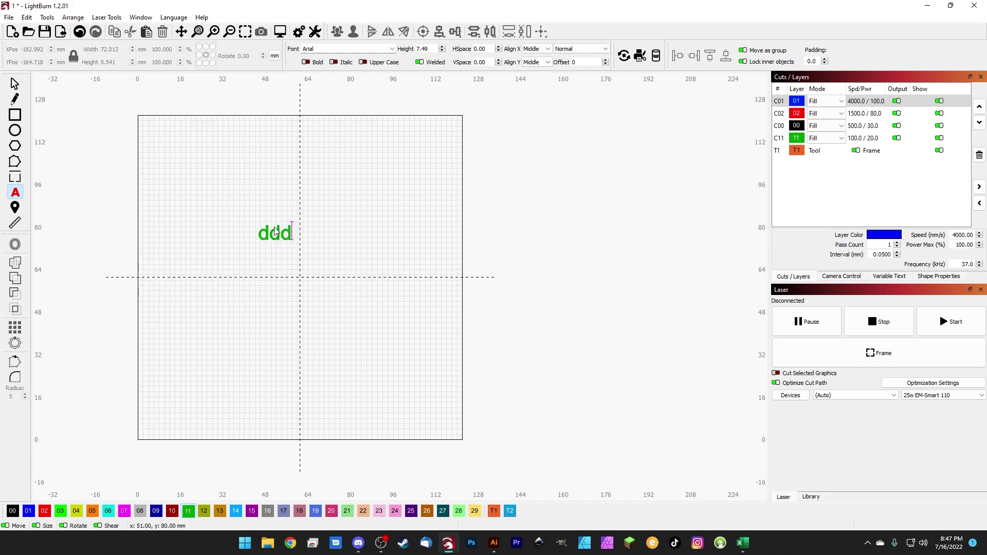
left_click(259, 235)
type("0")
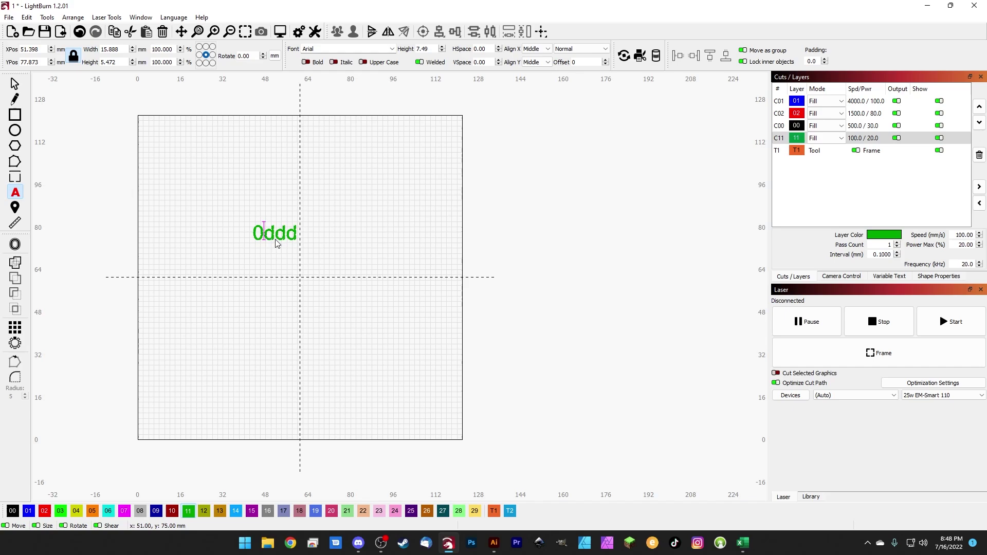
left_click(15, 83)
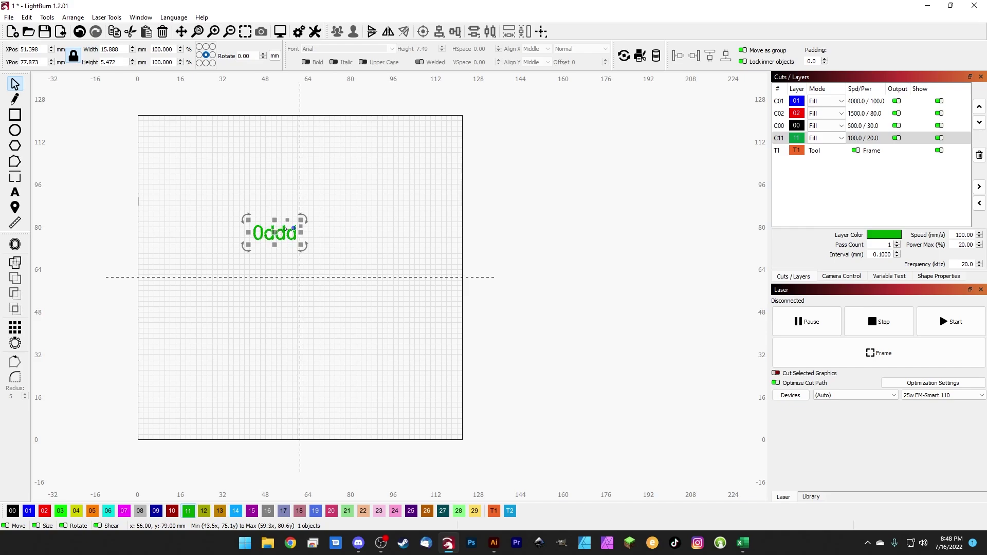
- Select the "0ddd" text and change its text type from Normal to Serial Number
left_click(260, 185)
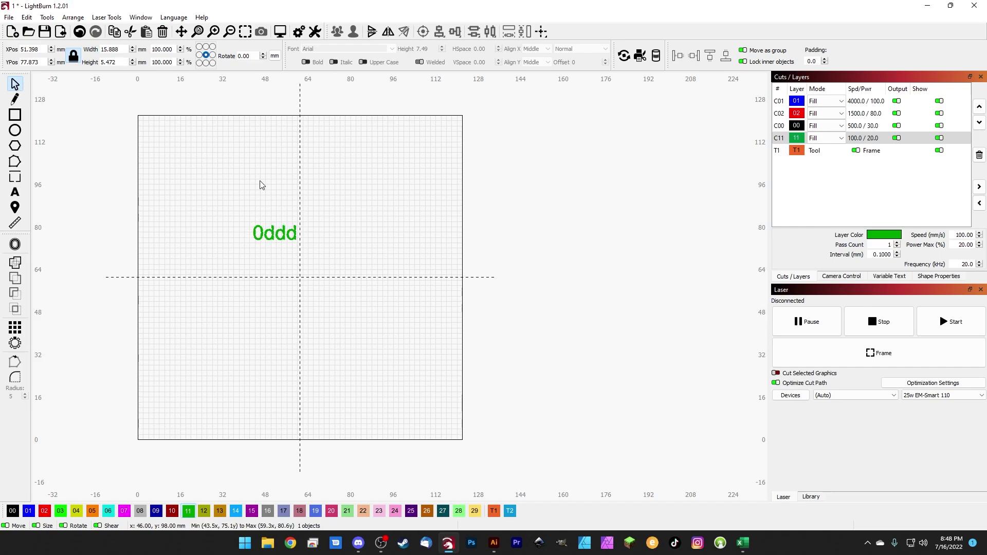
left_click(297, 227)
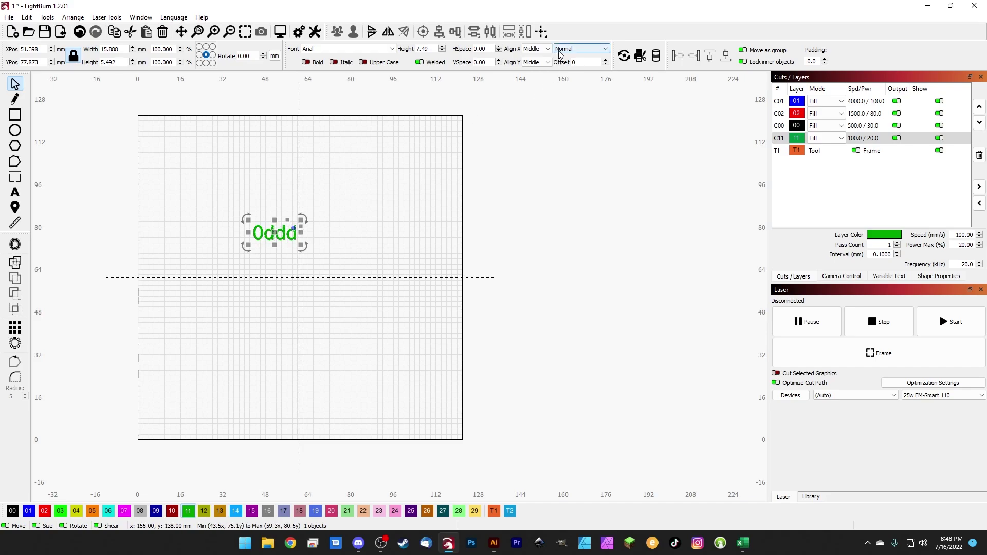
left_click(584, 50)
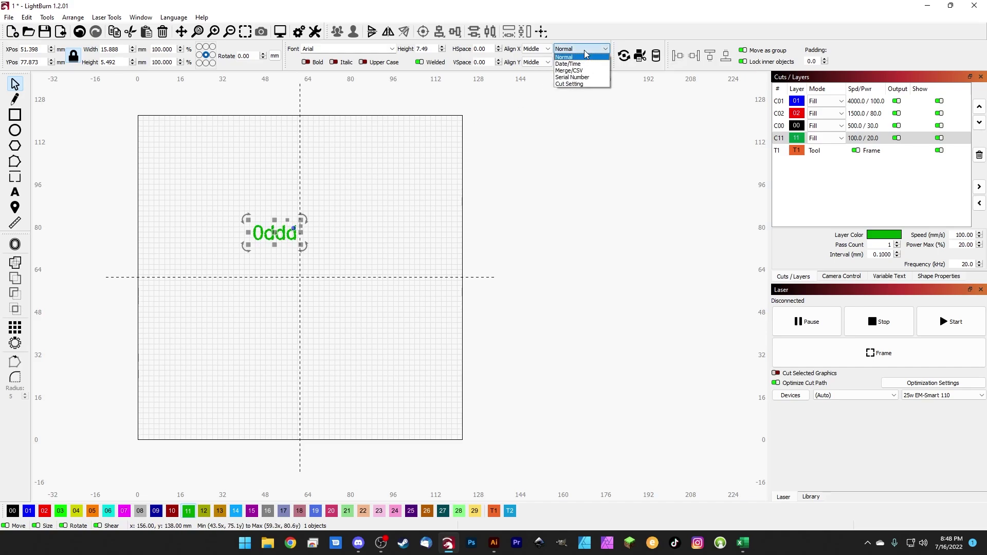
left_click(566, 78)
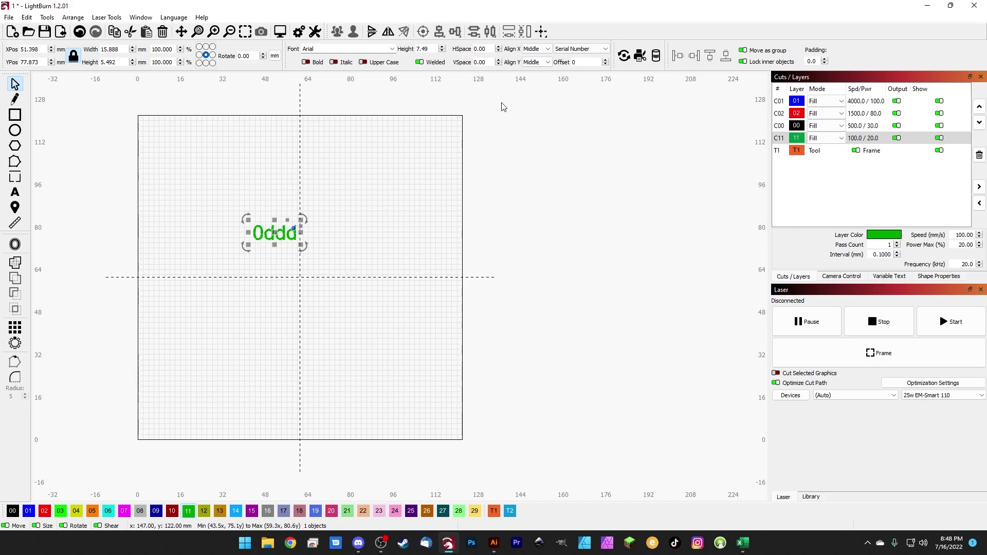
- Set the variable text's end value to 111 and preview the evaluated serial number
left_click(143, 19)
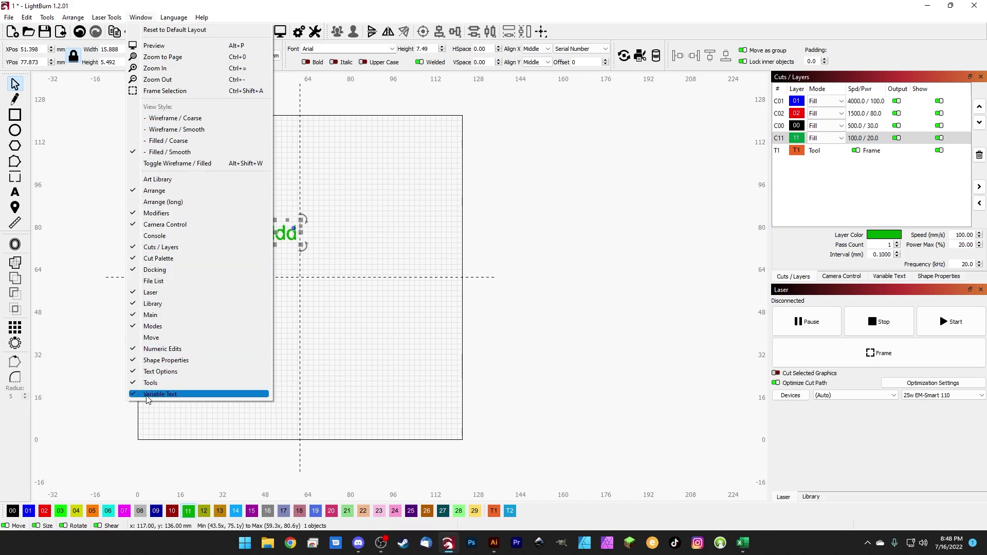
left_click(550, 230)
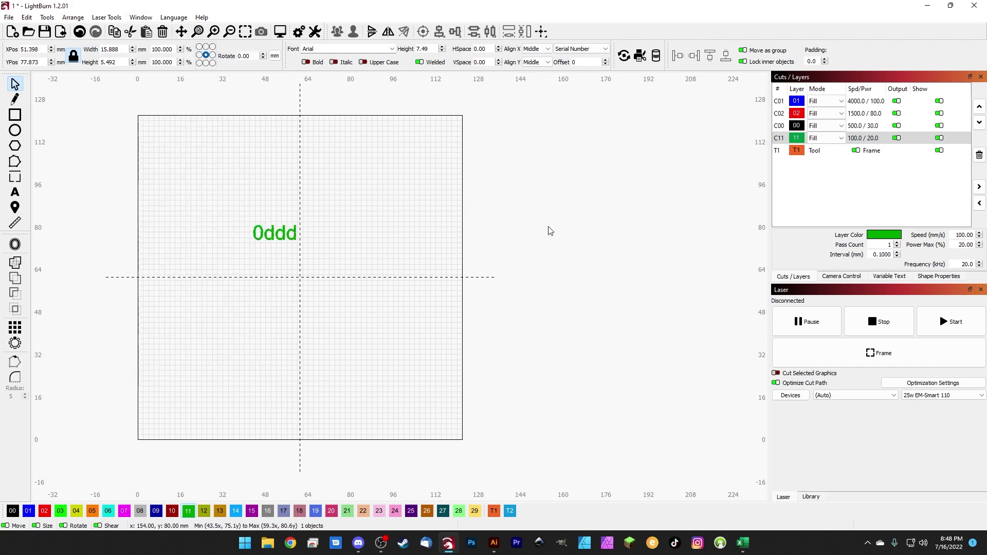
left_click(880, 278)
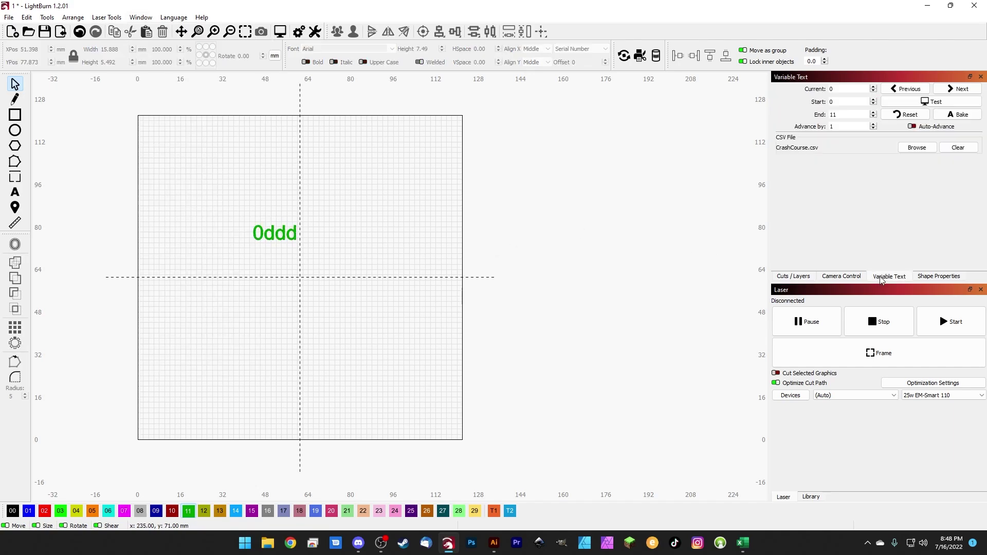
left_click(841, 115)
double_click(824, 88)
double_click(826, 102)
left_click(838, 115)
double_click(839, 115)
type("111")
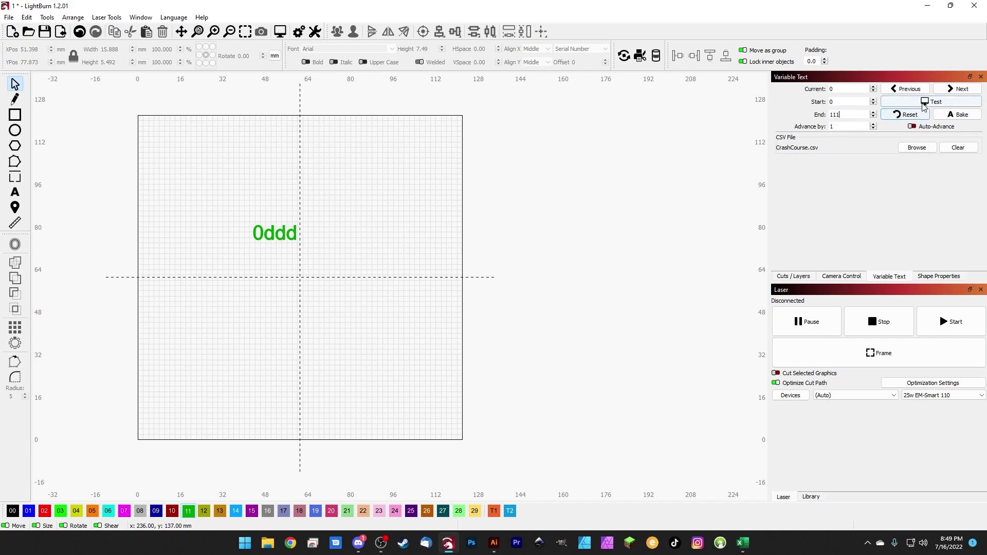
left_click(924, 102)
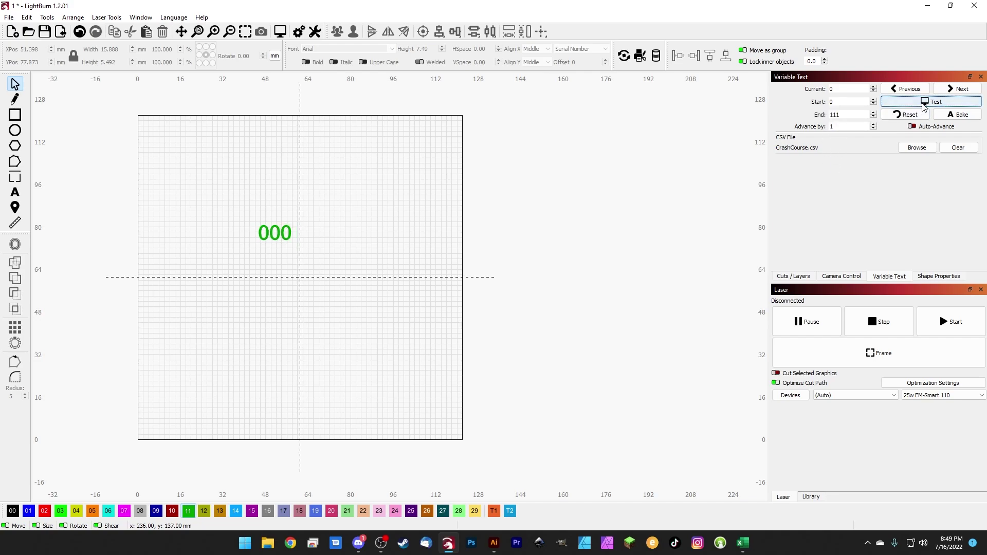
left_click(924, 105)
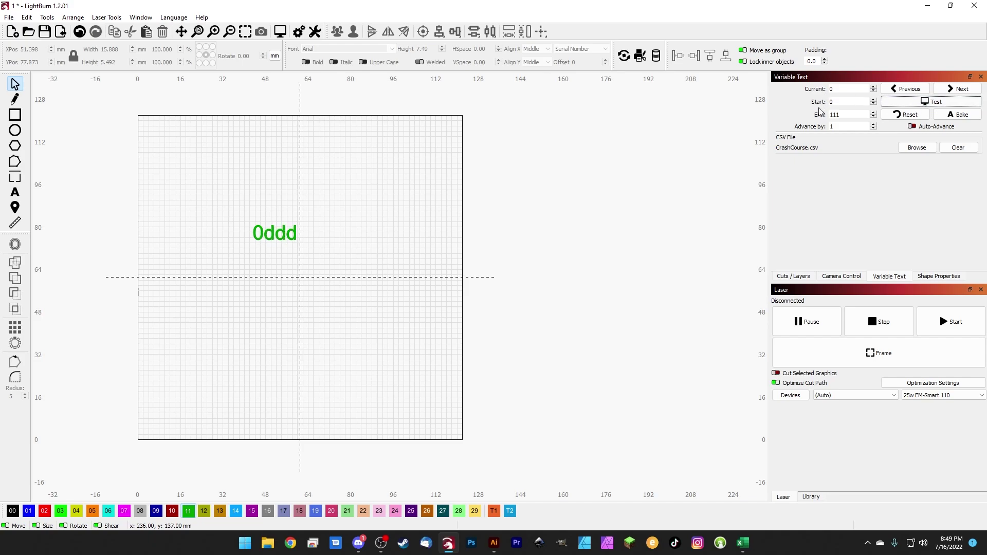
- Set the variable text's current value to 57 and preview the evaluated serial number
left_click(831, 90)
left_click_drag(832, 90, 821, 93)
type("57")
left_click(907, 103)
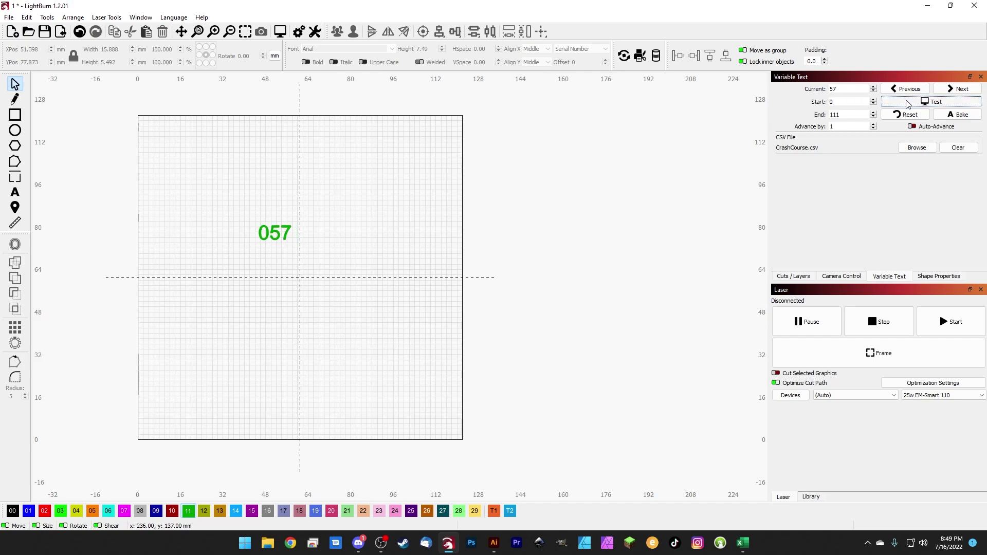
left_click(907, 103)
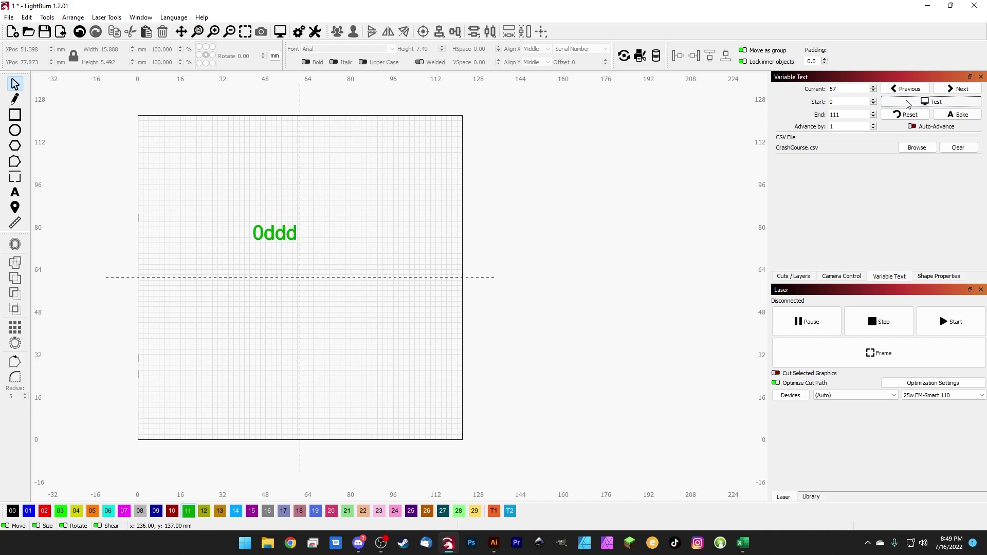
- Advance the serial number once to 58 and preview the evaluated text
left_click(941, 90)
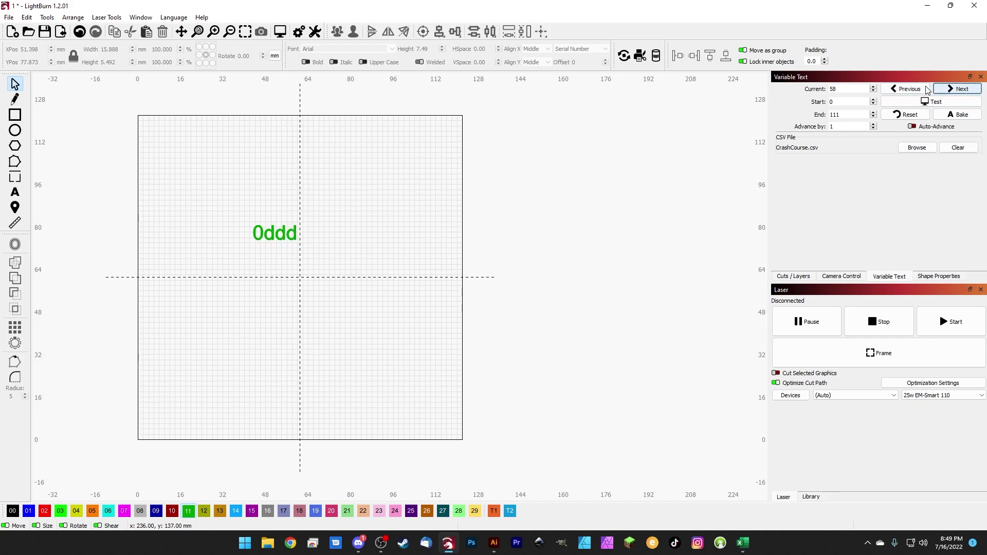
left_click(906, 107)
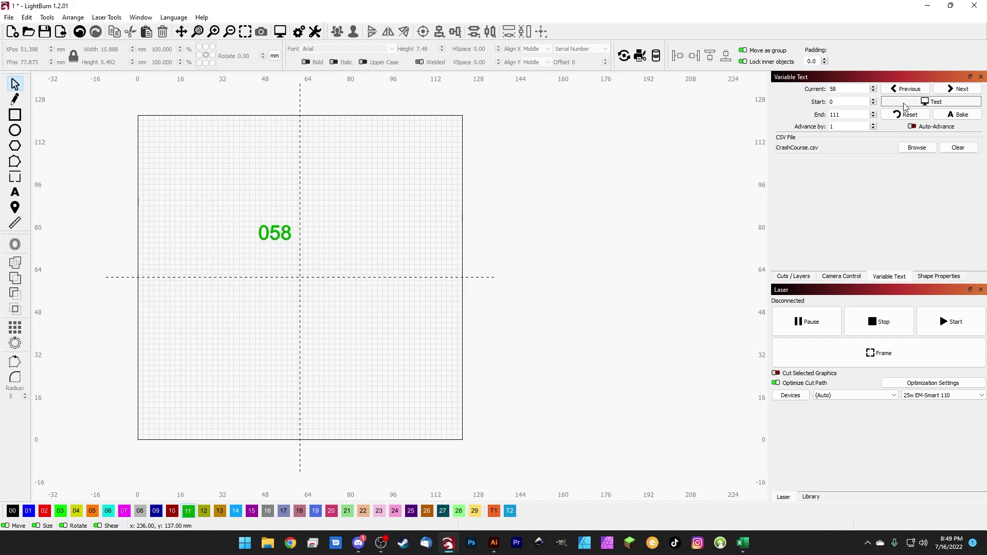
left_click(906, 106)
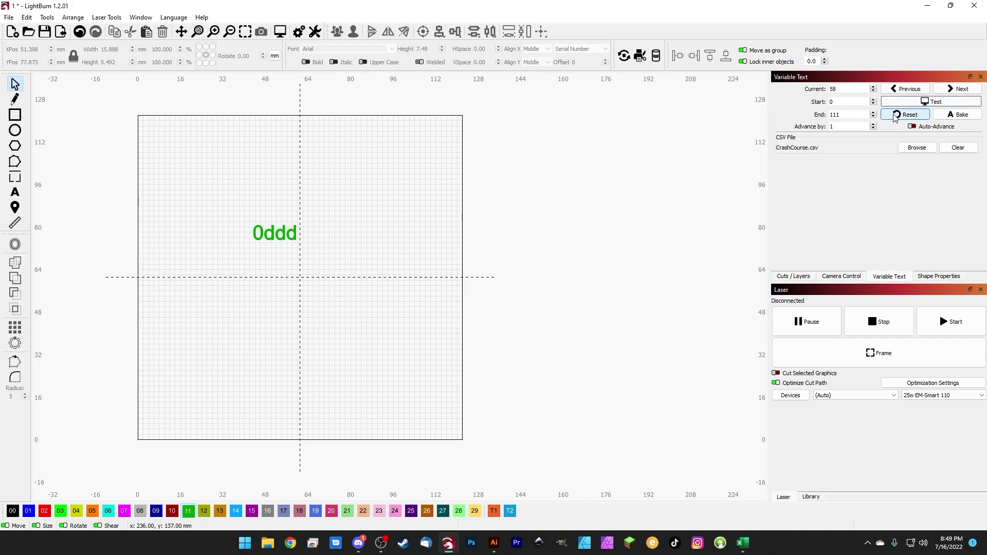
- Reset the current serial number to its start value and preview the evaluated text
left_click(905, 114)
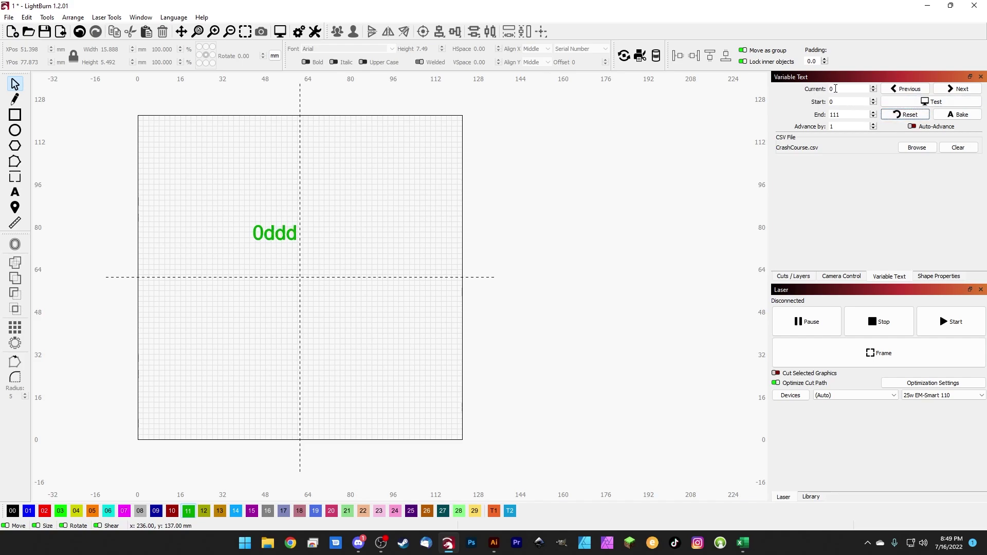
left_click(899, 104)
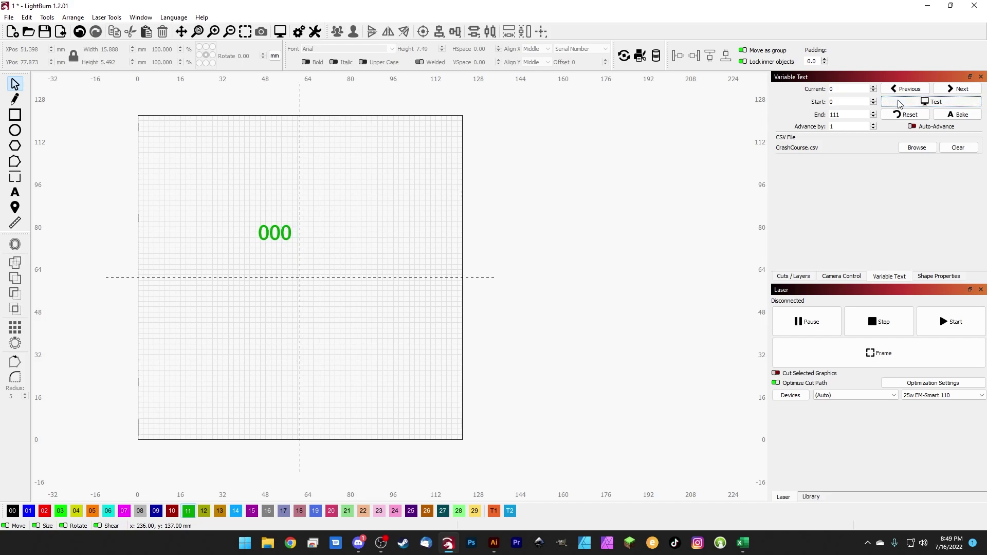
left_click(899, 103)
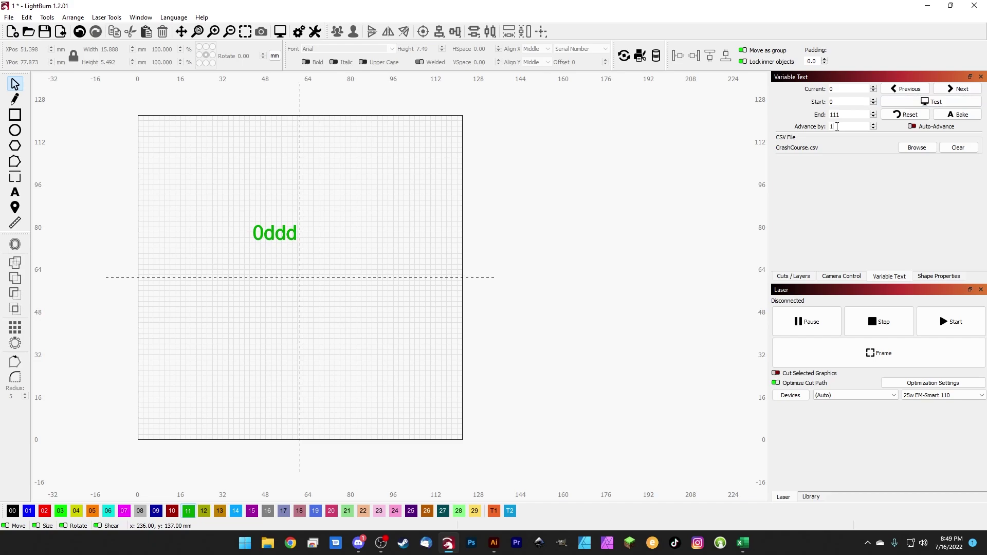
- Set the variable text to advance by 5 and preview the evaluated serial number
double_click(846, 127)
type("5")
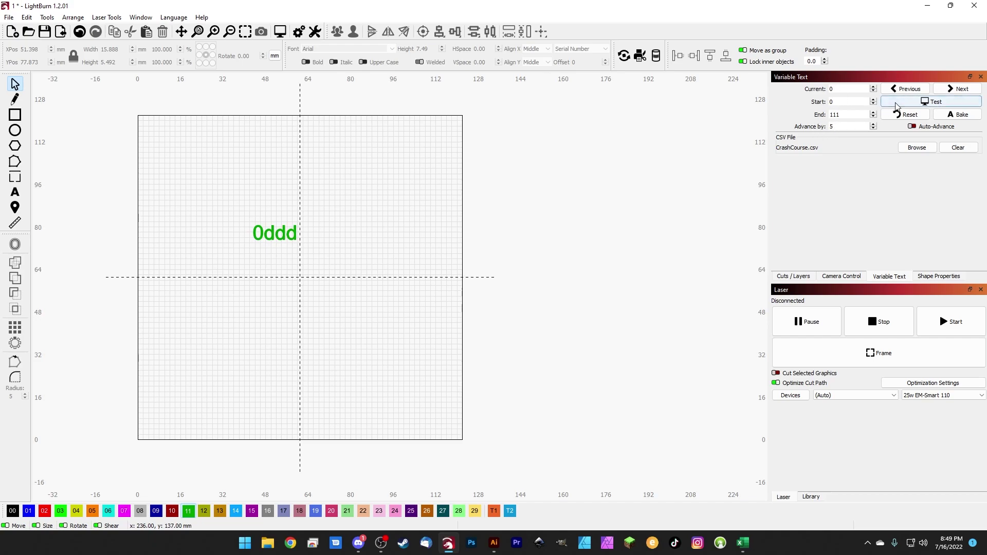
left_click(919, 104)
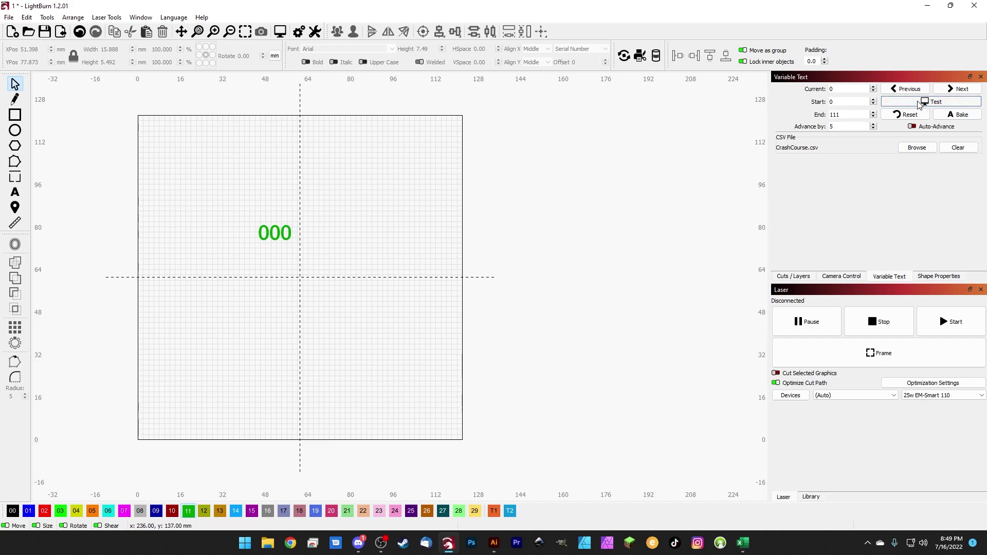
- Advance the serial number twice, to 5 and to 10, previewing the evaluated text at each value
left_click(957, 89)
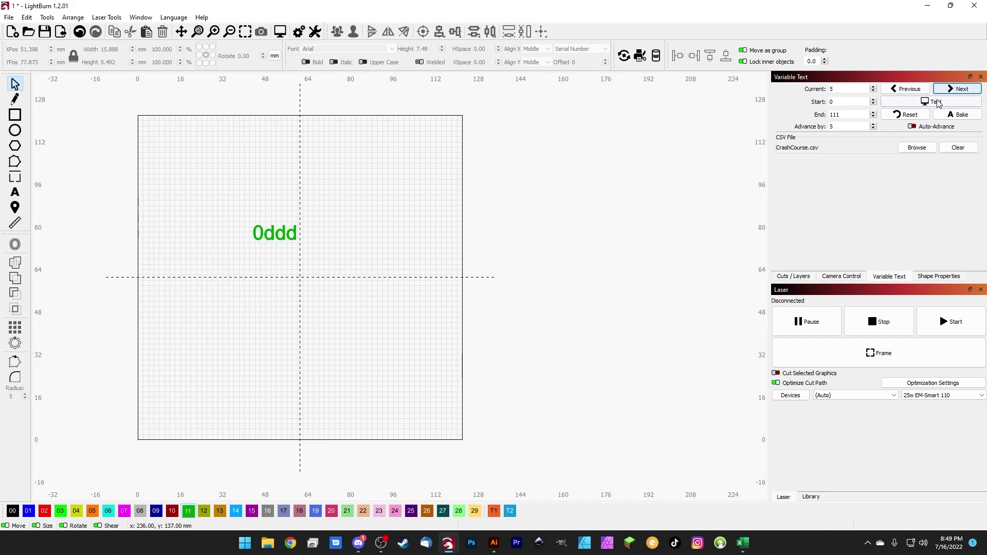
left_click(937, 103)
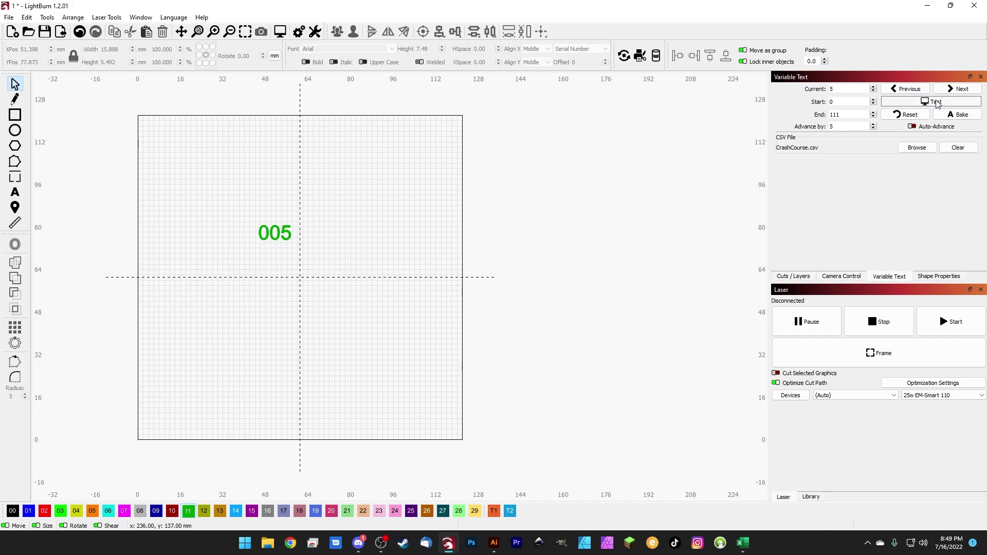
left_click(937, 103)
left_click(958, 89)
left_click(935, 104)
left_click(935, 103)
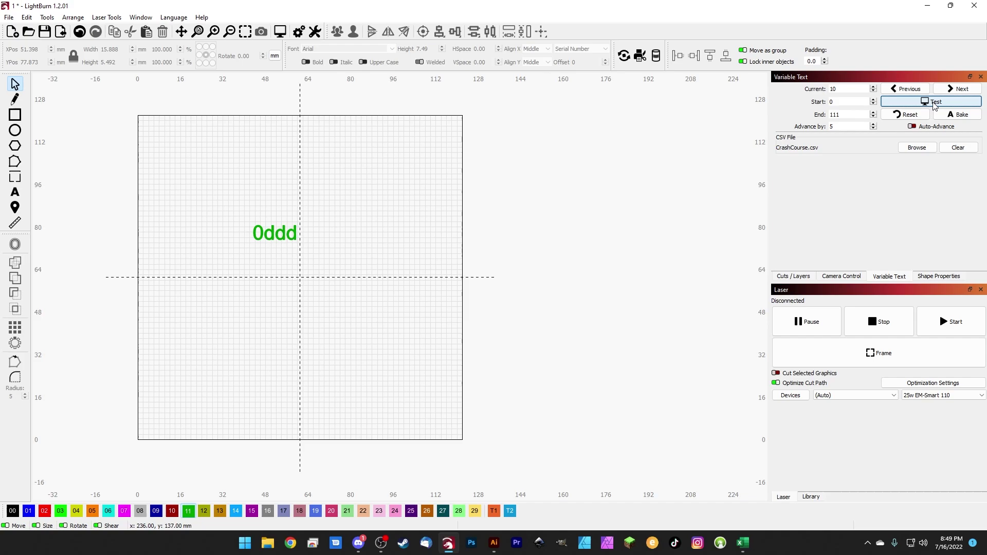
- Enable Auto-Advance and advance the serial number to 15 and to 20, previewing the evaluated text at each value
left_click(912, 127)
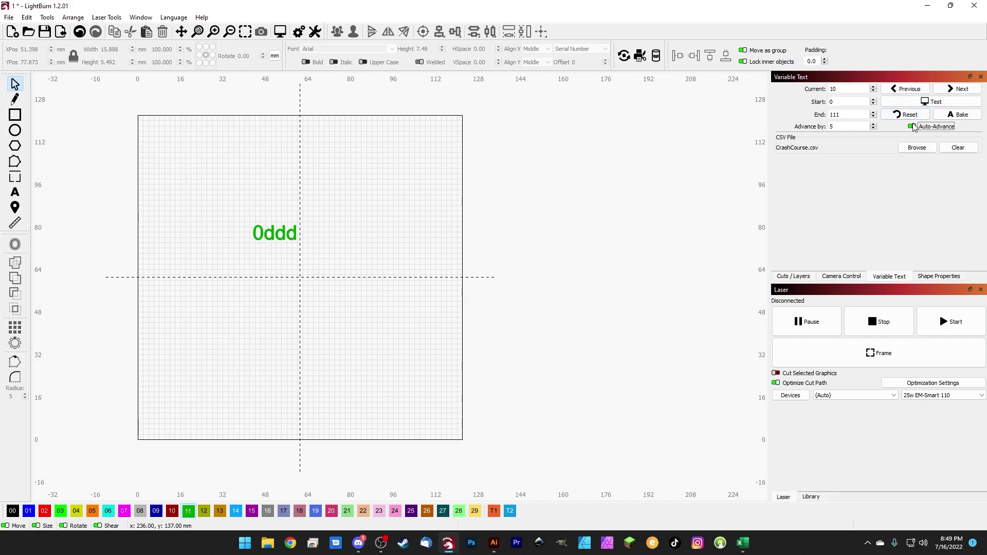
left_click(958, 92)
left_click(925, 101)
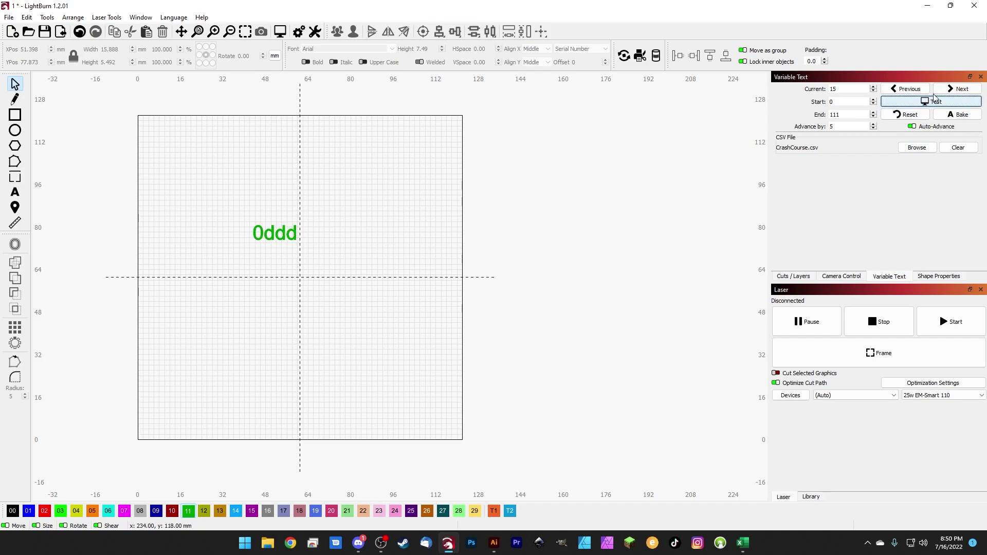
left_click(949, 88)
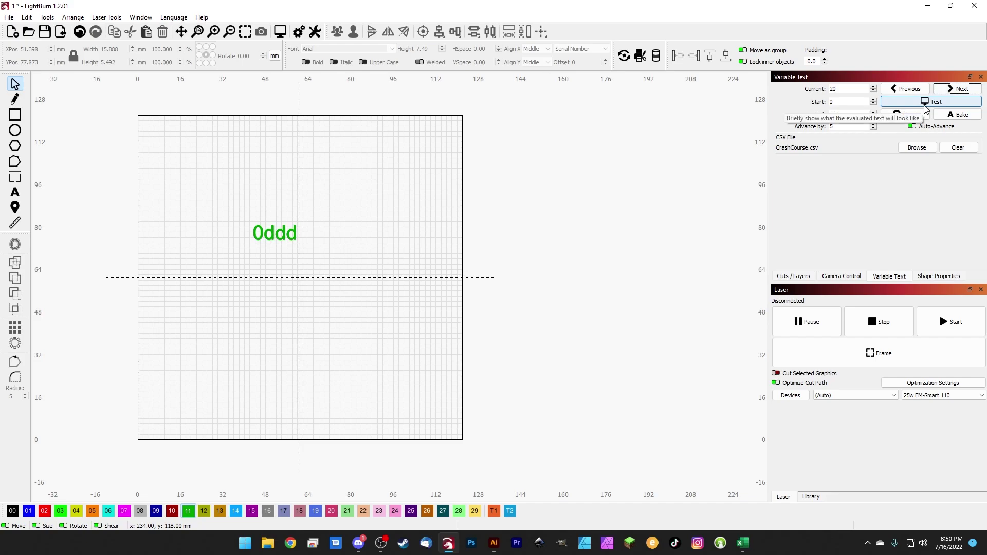
left_click(924, 105)
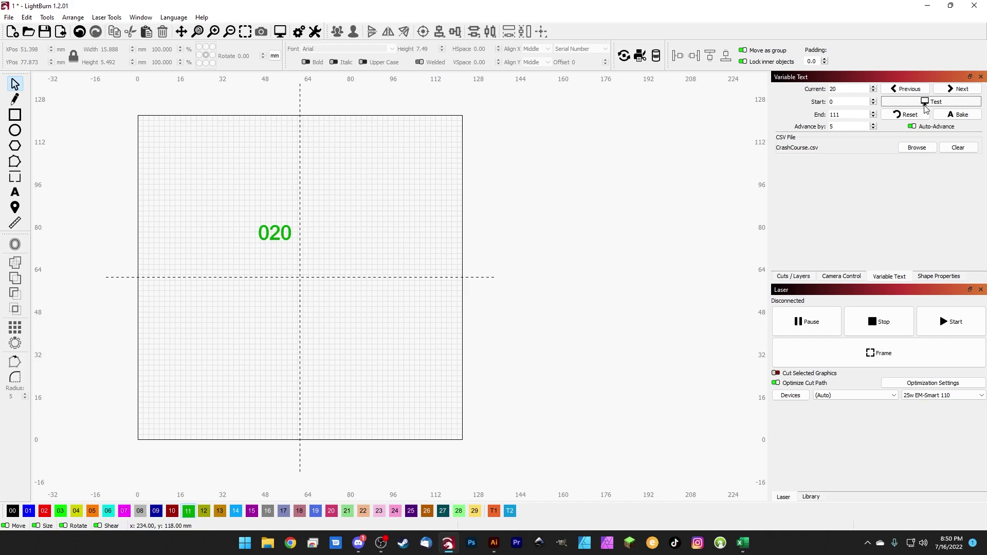
left_click(924, 105)
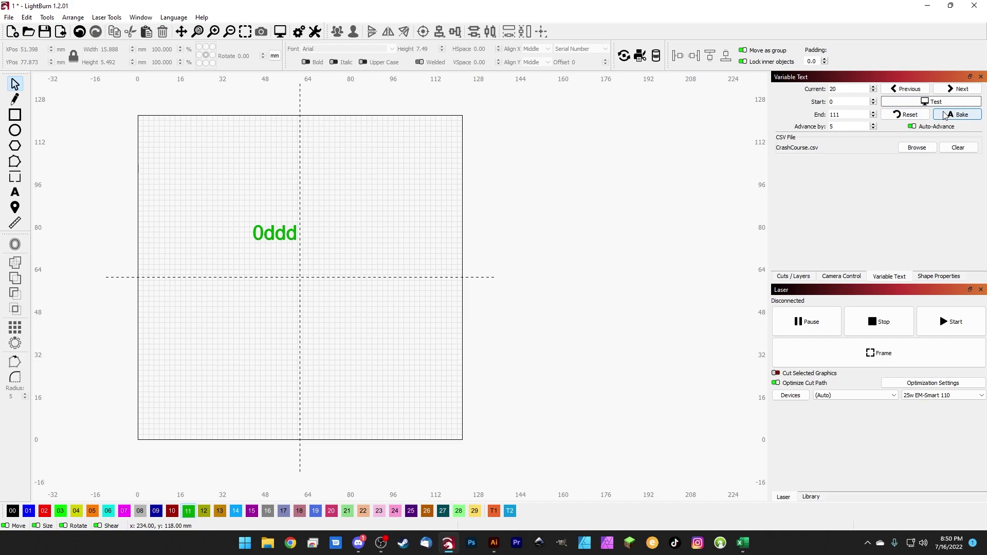
- Preview the serial number at its current value, bake it into normal text, and select the baked text
left_click(935, 103)
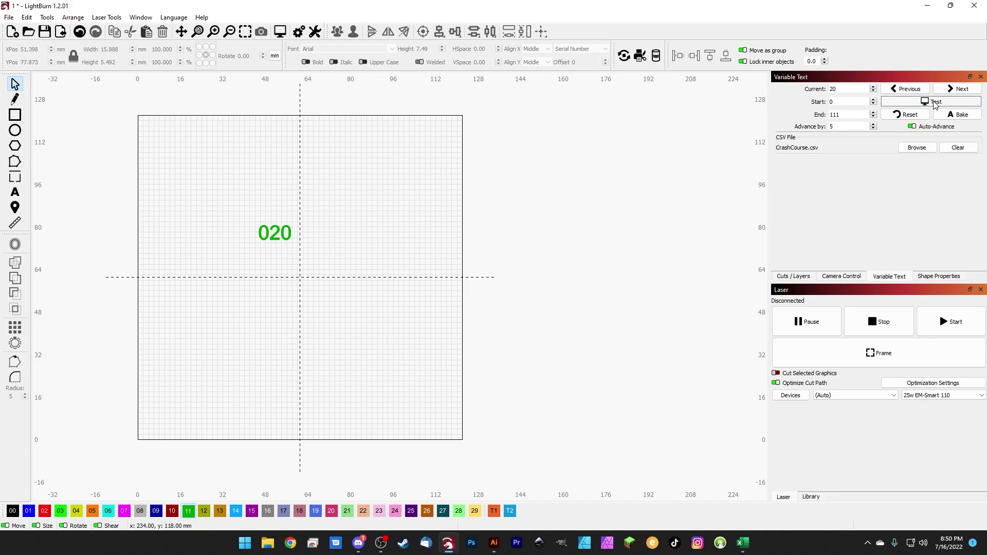
left_click(935, 102)
left_click(957, 115)
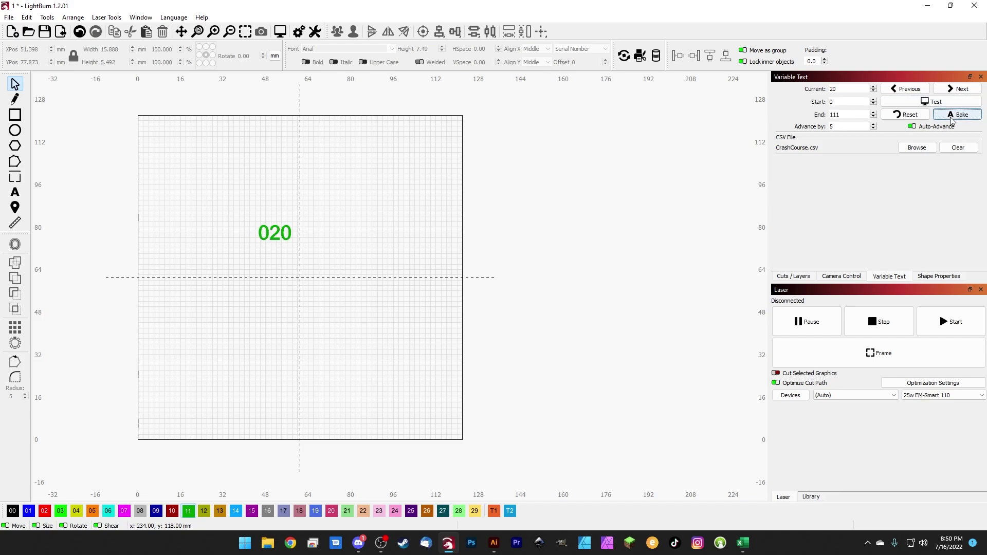
left_click(284, 225)
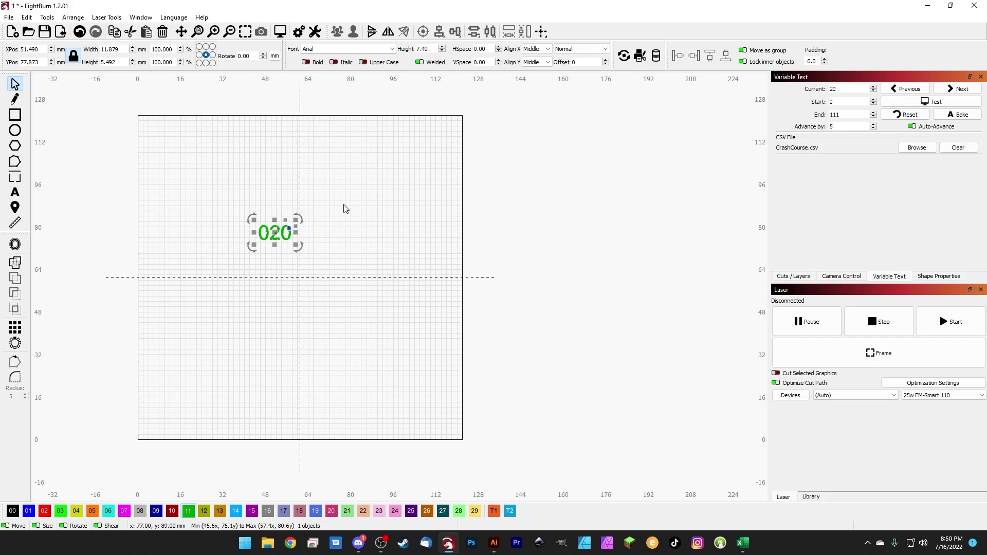
- Preview the baked text, step the current value backward and forward, preview again, and reset the serial number to its start value
left_click(936, 102)
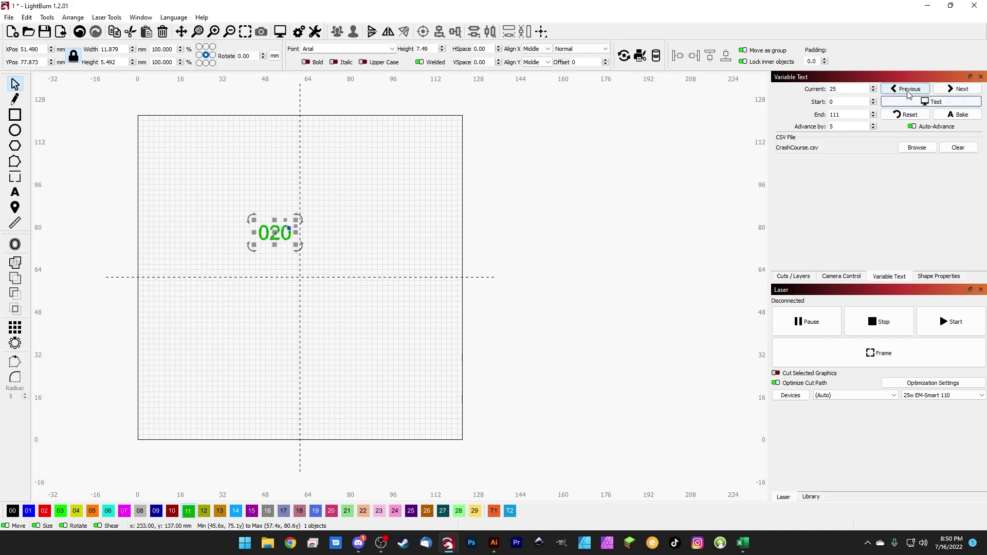
left_click(922, 112)
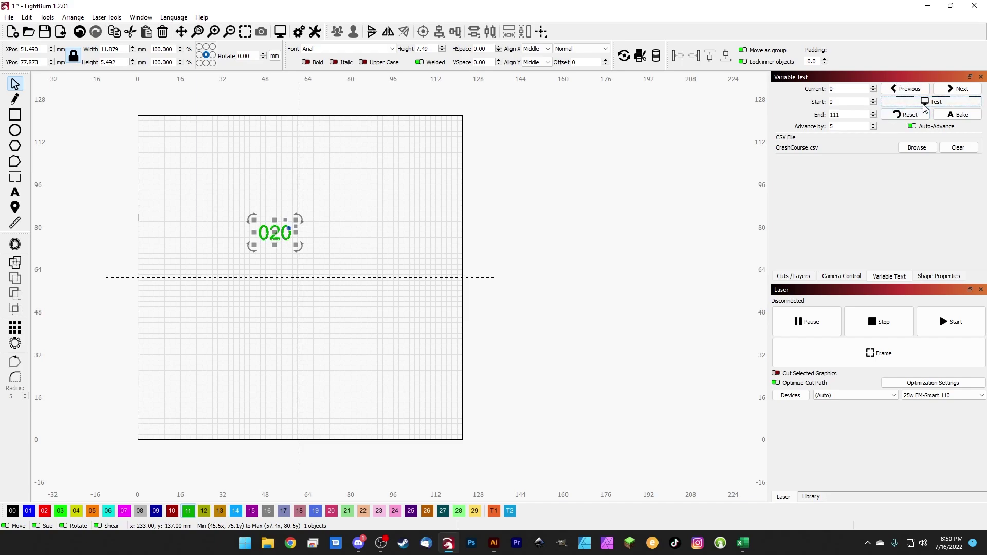
left_click(907, 89)
left_click(956, 89)
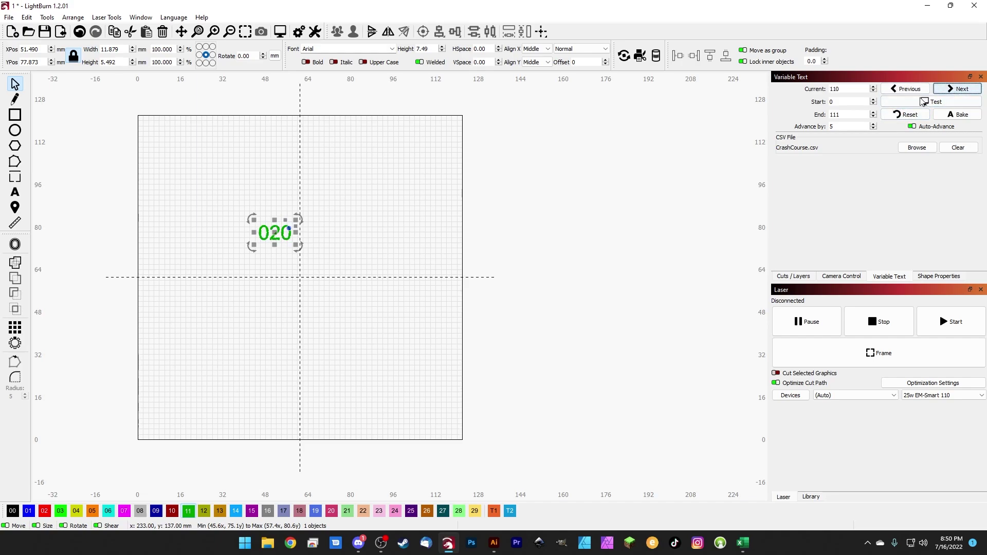
left_click(924, 103)
left_click(920, 113)
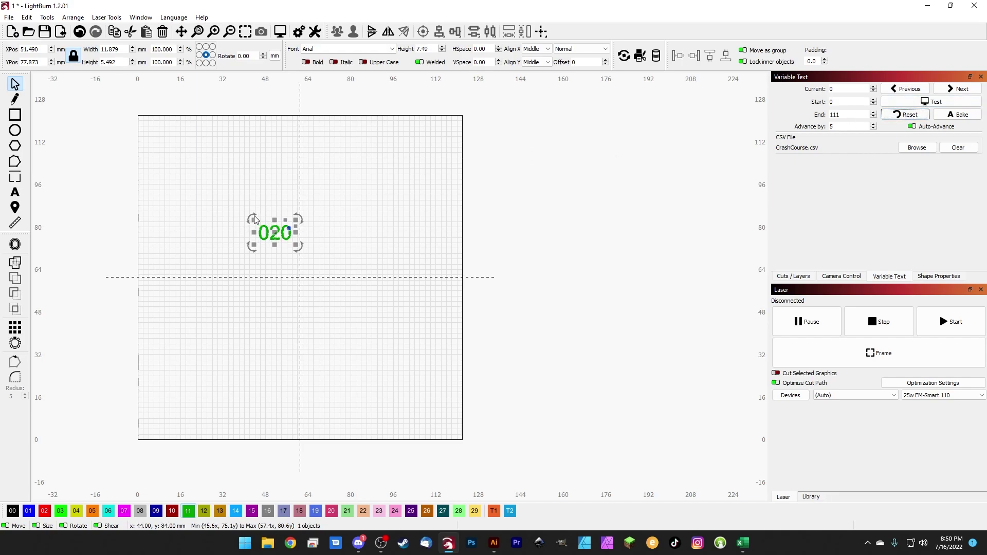
- Edit the baked text so that it reads 010
double_click(278, 234)
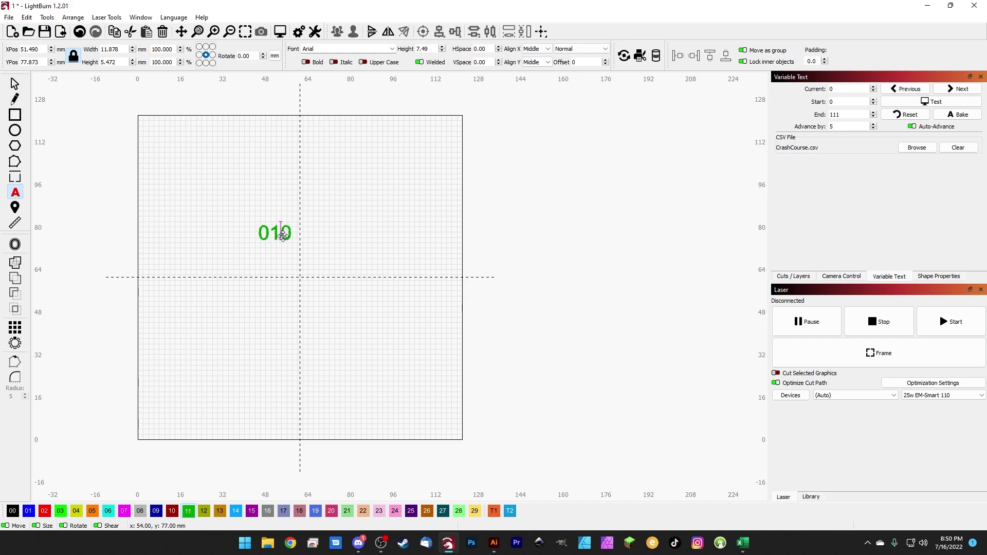
key("End")
left_click(279, 232)
key("Escape")
scroll(273, 231, "up", 2)
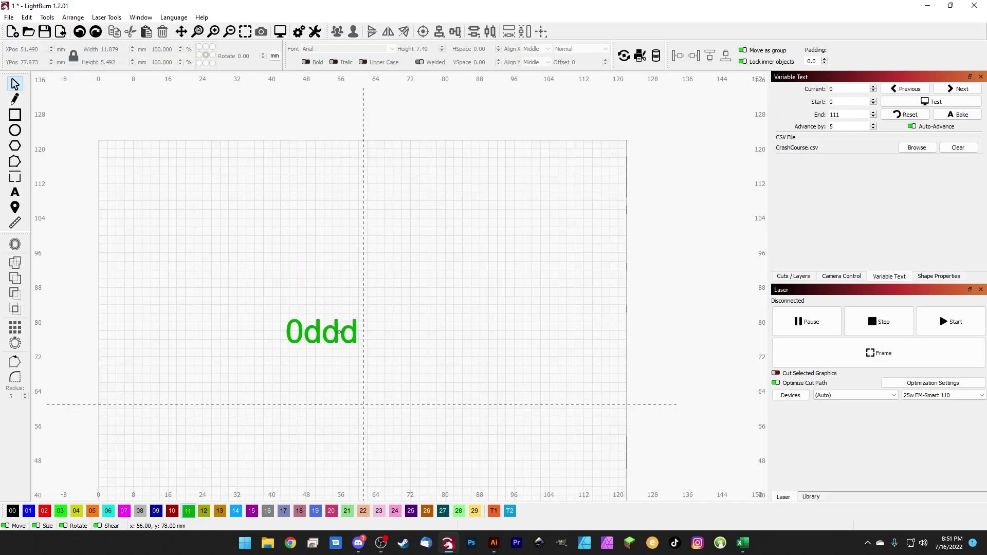
left_click(336, 333)
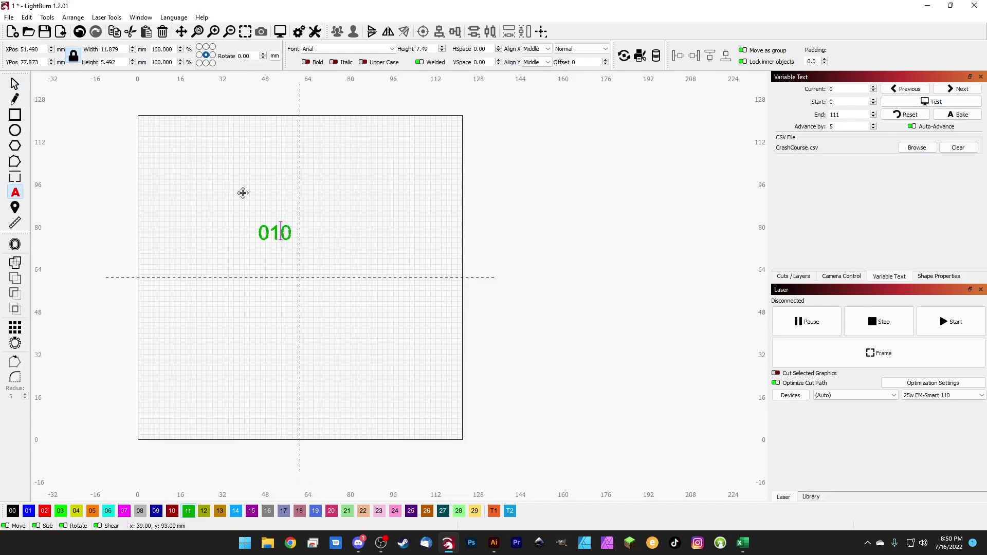
key("ctrl+a")
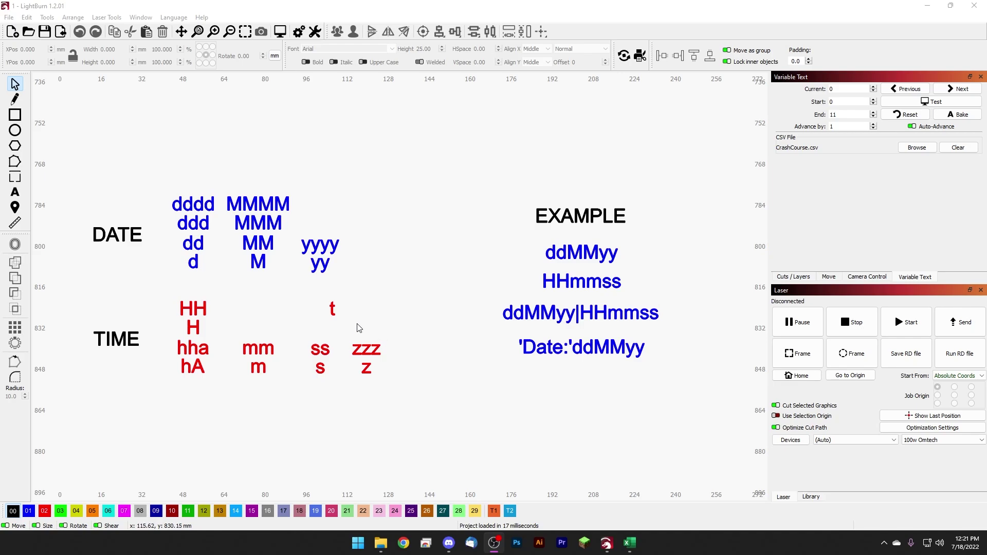
- Choose Date/Time as the variable type of the MMMM text, preview the evaluated date and time codes, and deselect the text
left_click(277, 205)
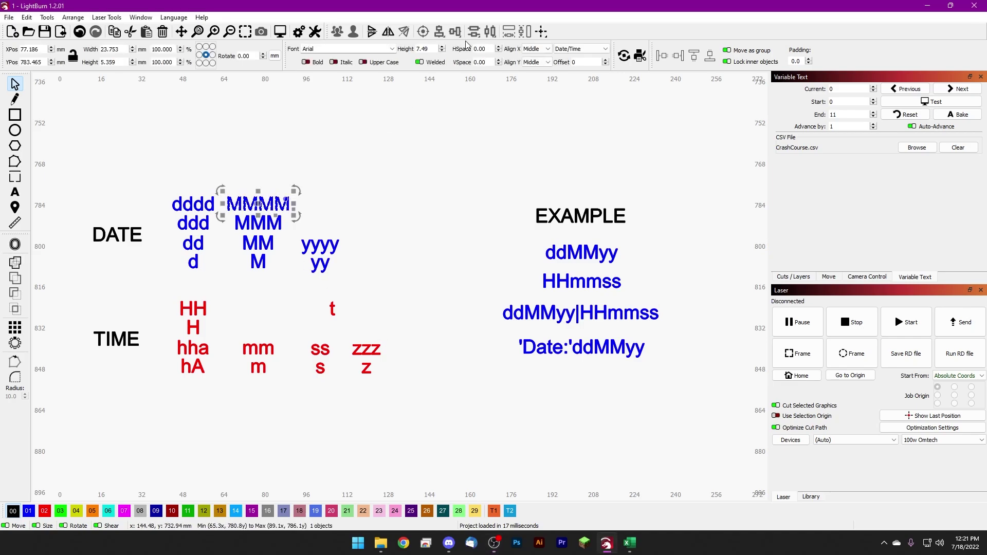
left_click(570, 49)
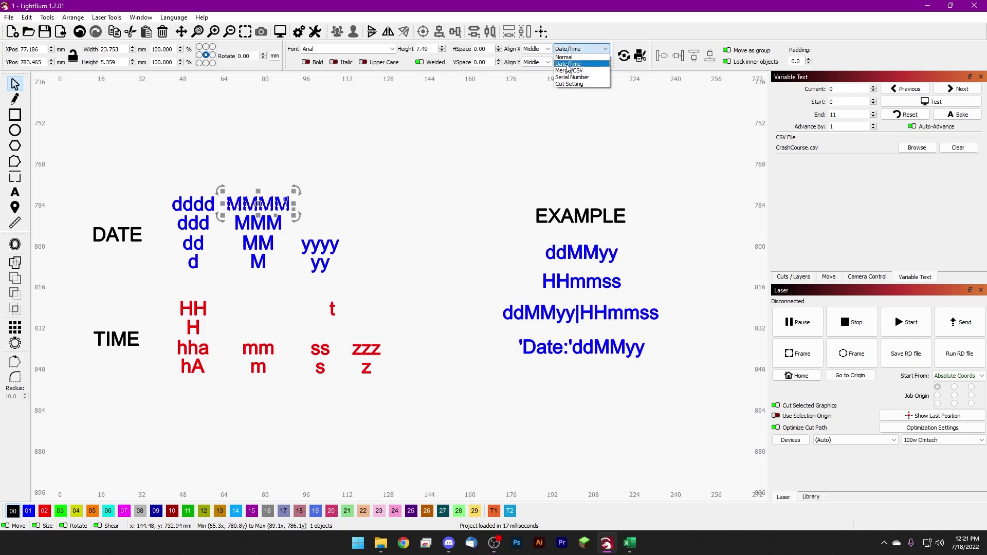
left_click(572, 64)
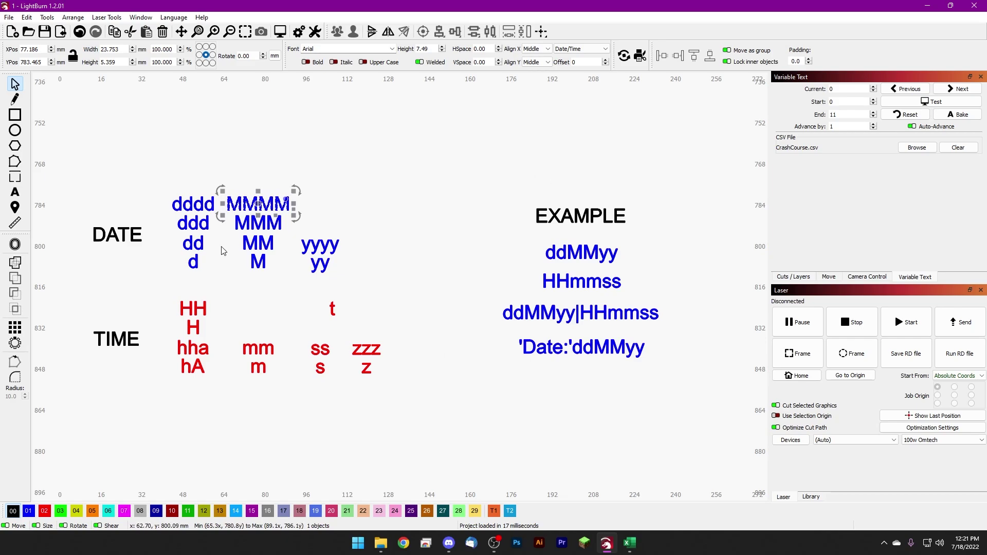
left_click(927, 103)
left_click(928, 103)
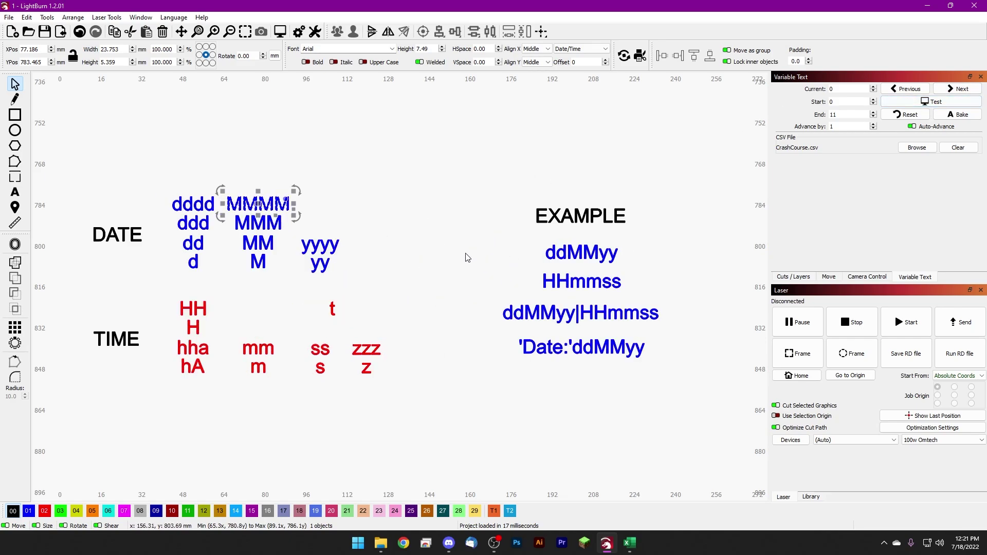
left_click(423, 281)
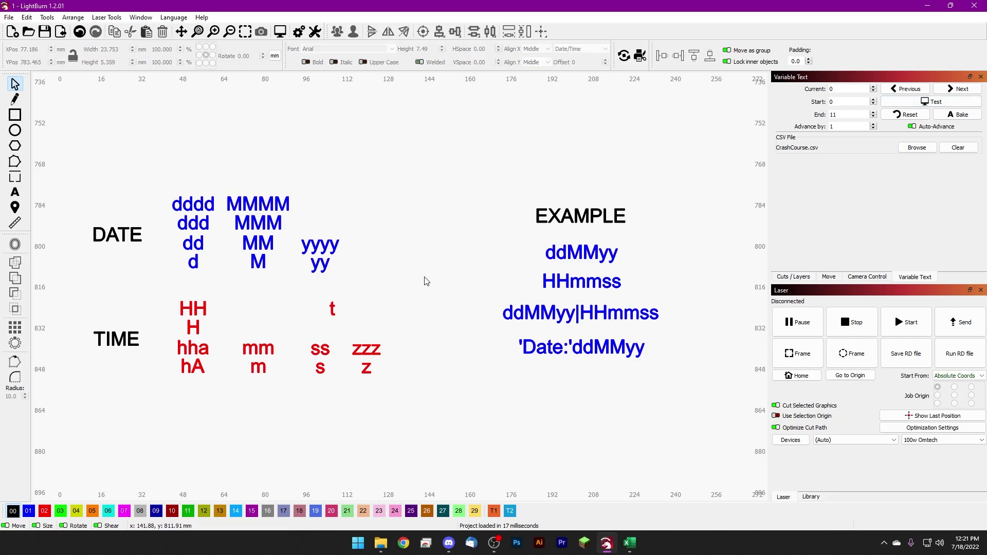
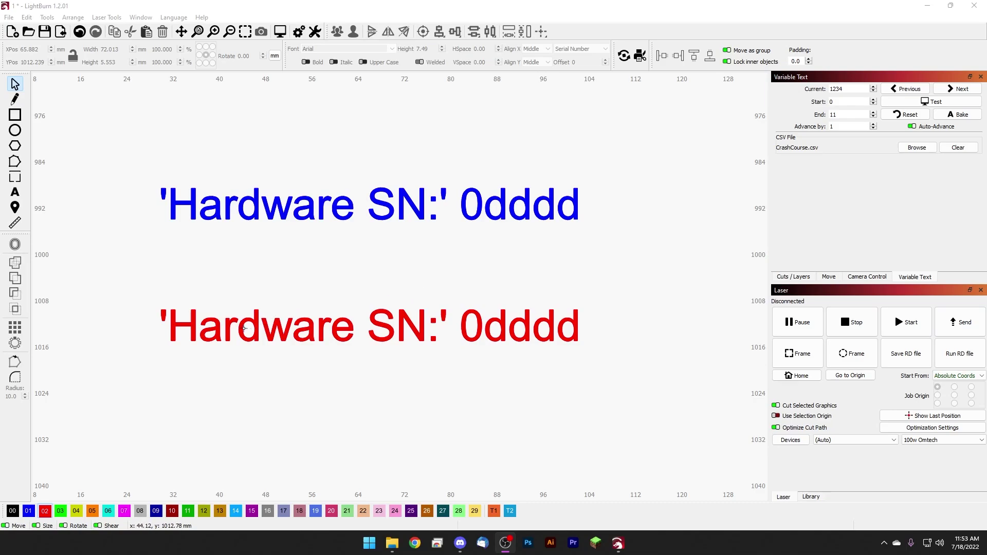
- Remove both single quotes around "Hardware SN:" in the red serial number text
left_click(455, 316)
double_click(447, 318)
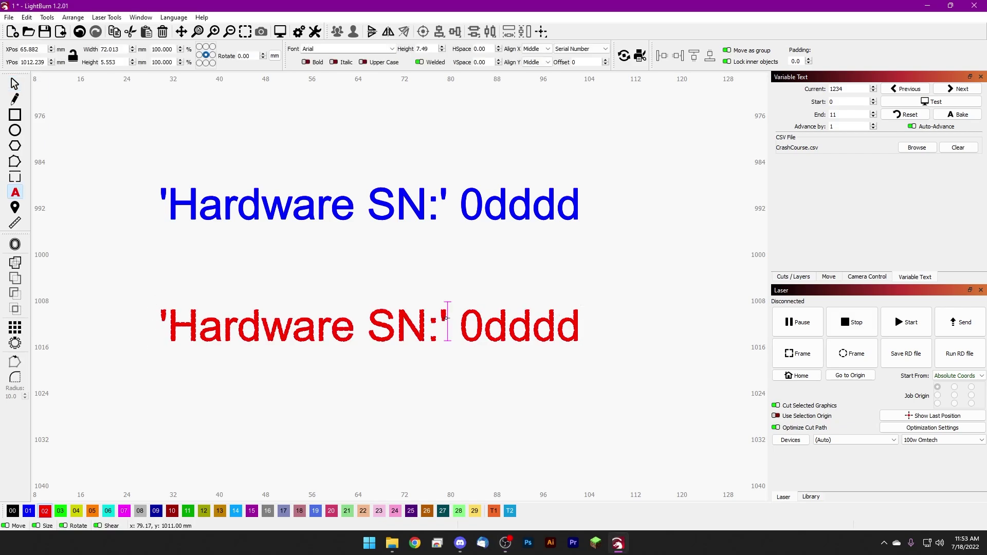
key("BackSpace")
left_click(171, 319)
key("BackSpace")
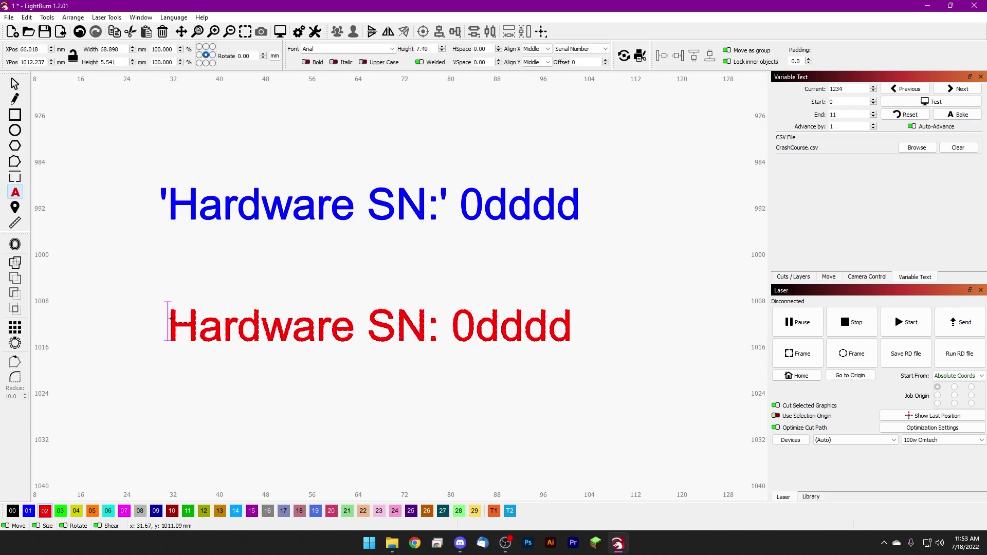
key("Escape")
key("Escape")
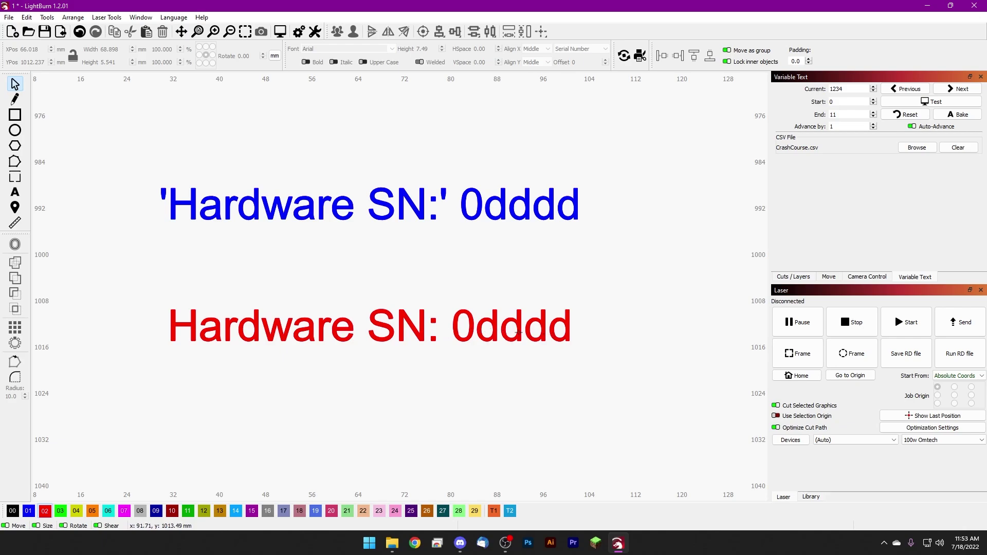
- Preview the evaluated blue and red Hardware SN texts twice to compare the quoted and unquoted formats
double_click(843, 88)
left_click(916, 105)
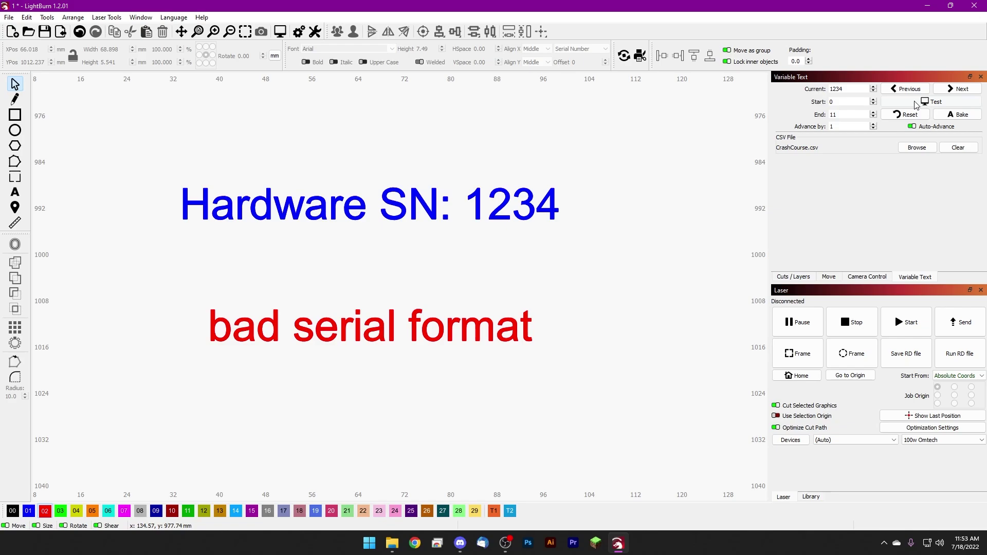
left_click(916, 105)
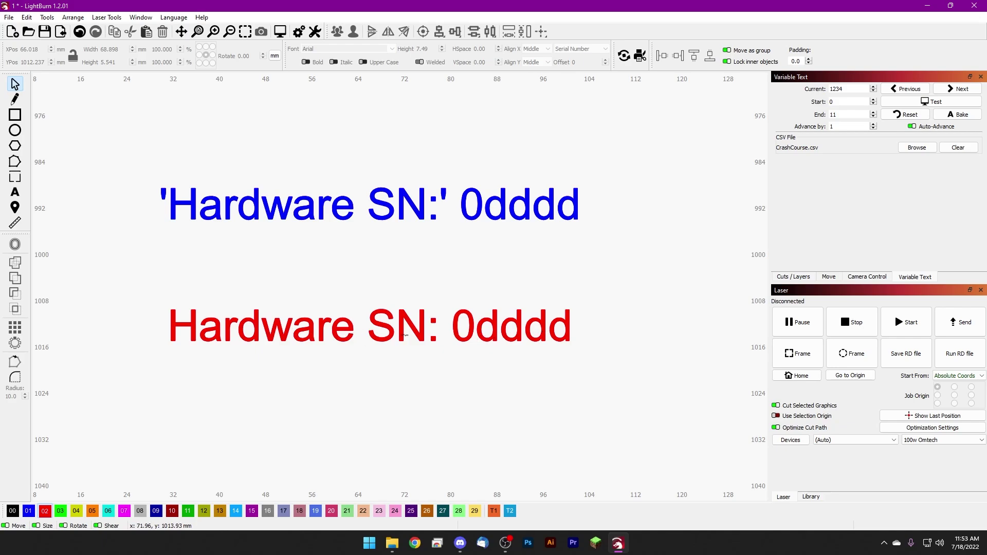
left_click(934, 102)
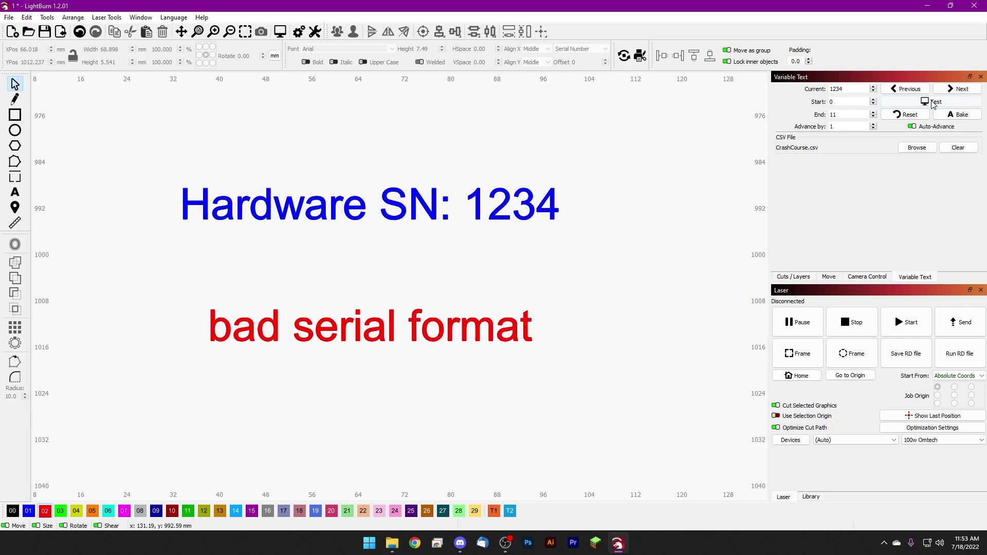
left_click(933, 102)
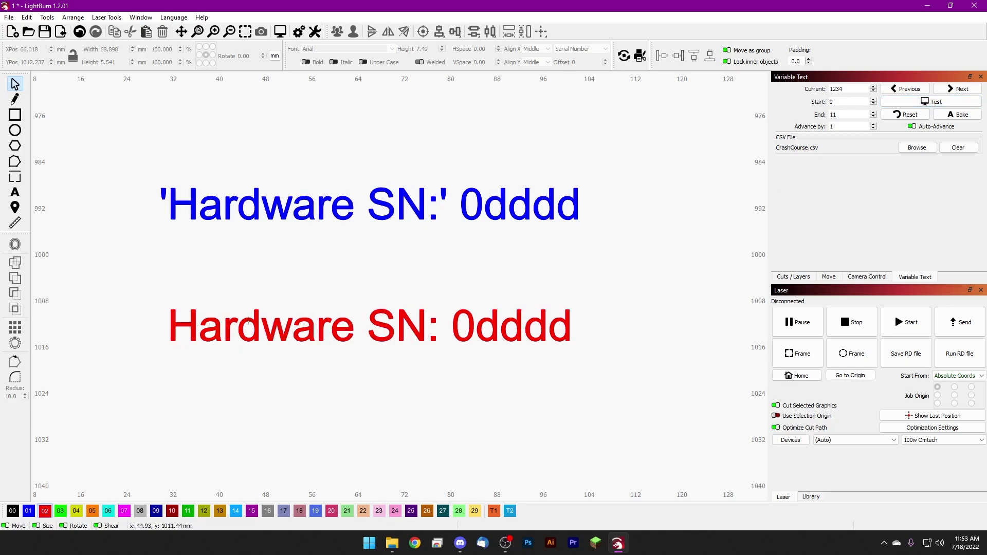
- Put single quotes back around "Hardware SN:" in the red text and preview the evaluated serial numbers
double_click(172, 330)
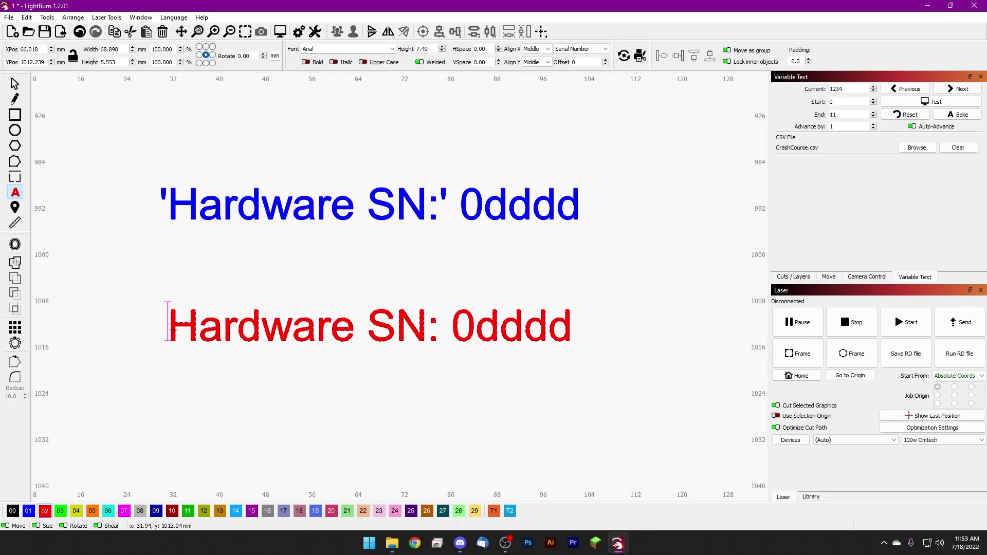
type("'")
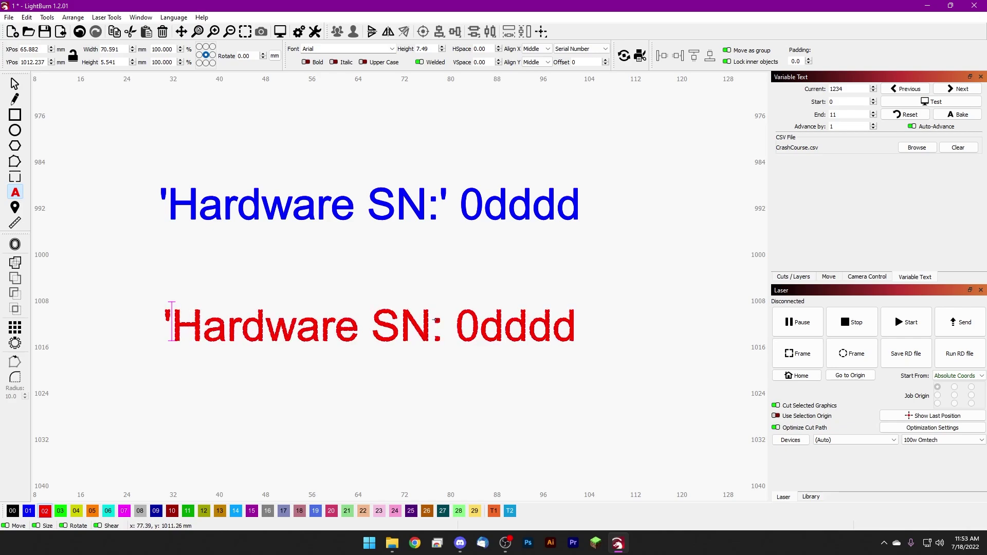
left_click(444, 323)
type("'")
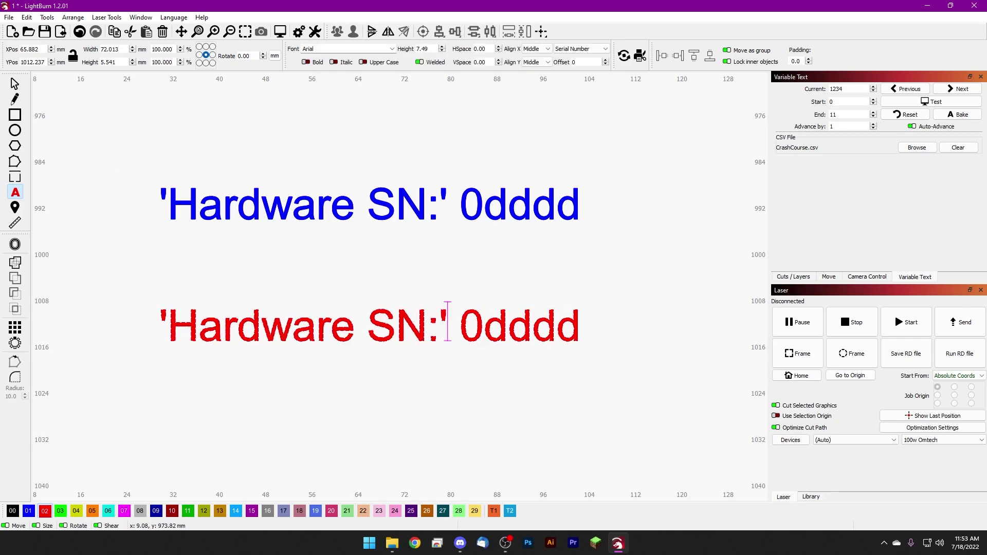
key("Escape")
left_click(912, 104)
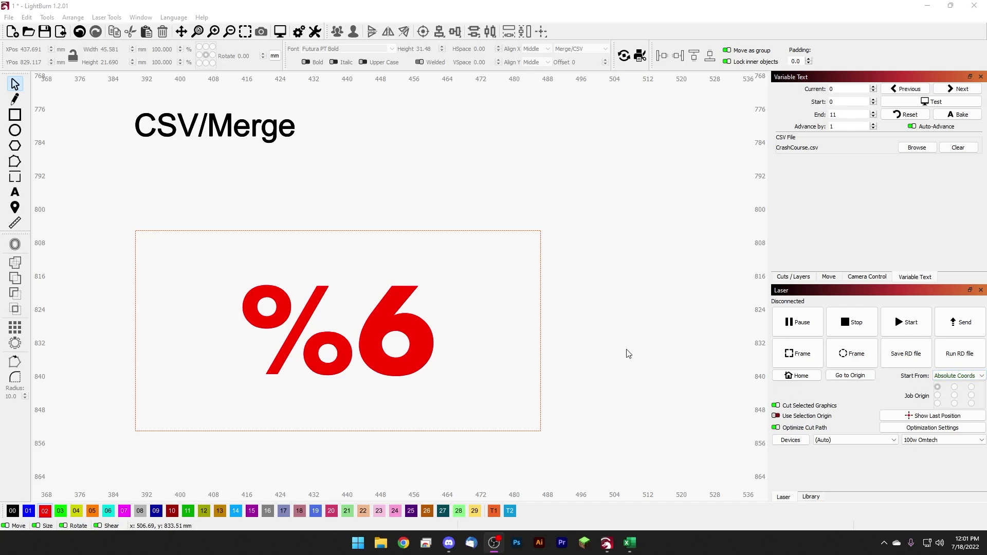
- Check the variable type options for the red %6 text, keeping Merge/CSV
scroll(628, 354, "down", 1)
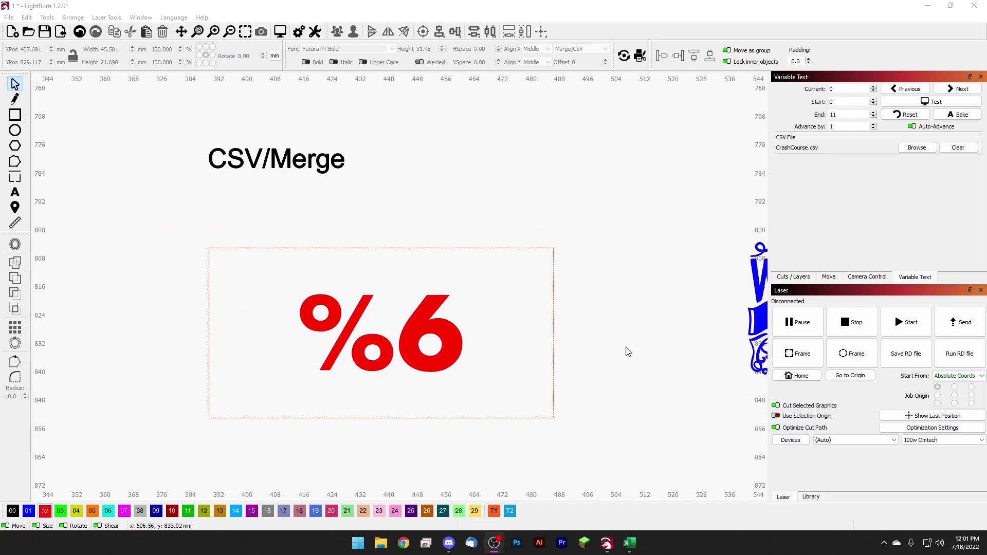
left_click_drag(639, 348, 620, 344)
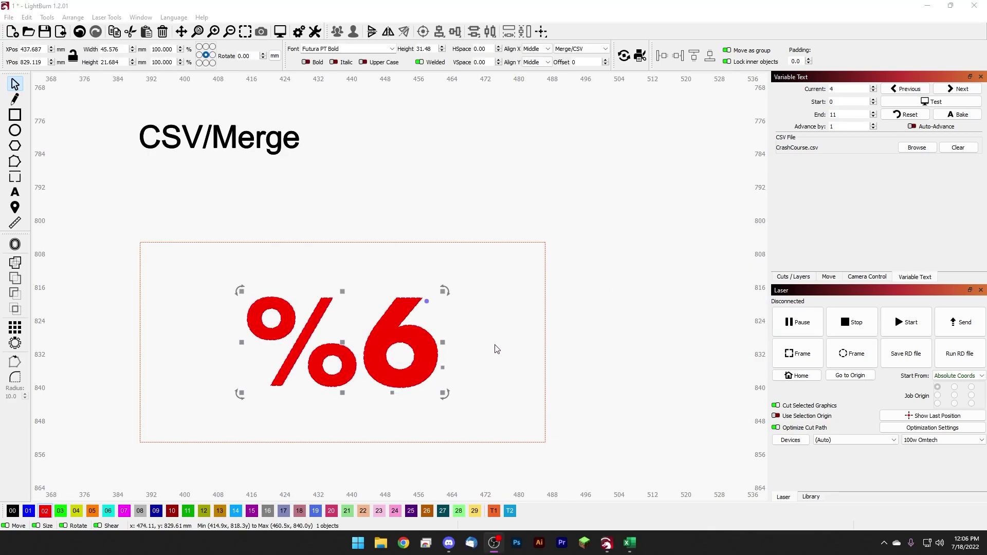
left_click(580, 49)
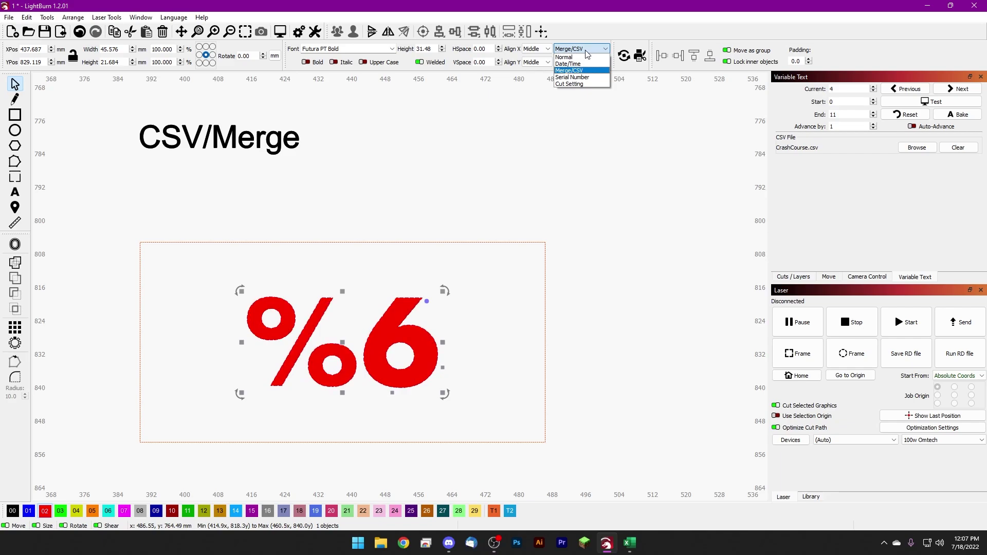
left_click(588, 50)
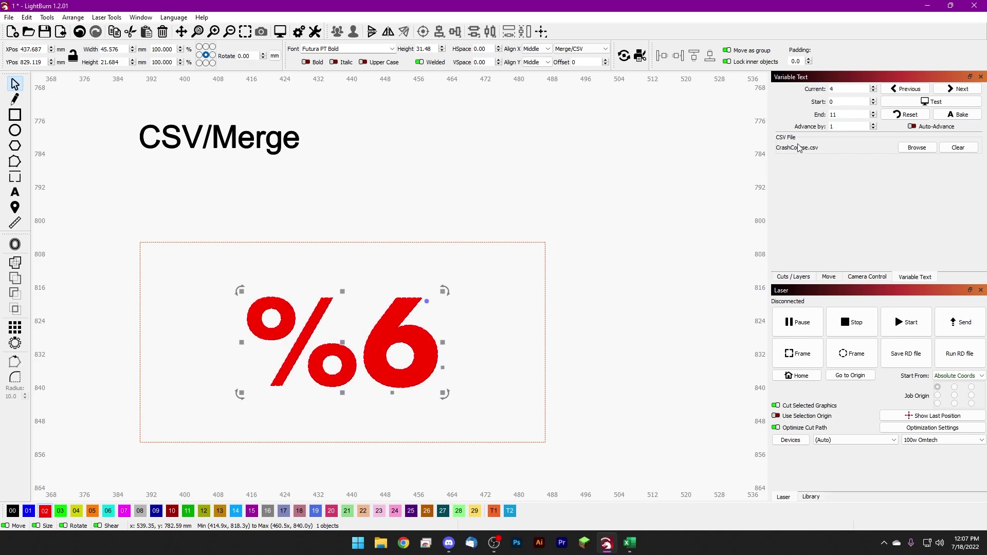
- Load CrashCourse.csv from the My Drive folder on Google Drive as the CSV file for the variable text
left_click(917, 148)
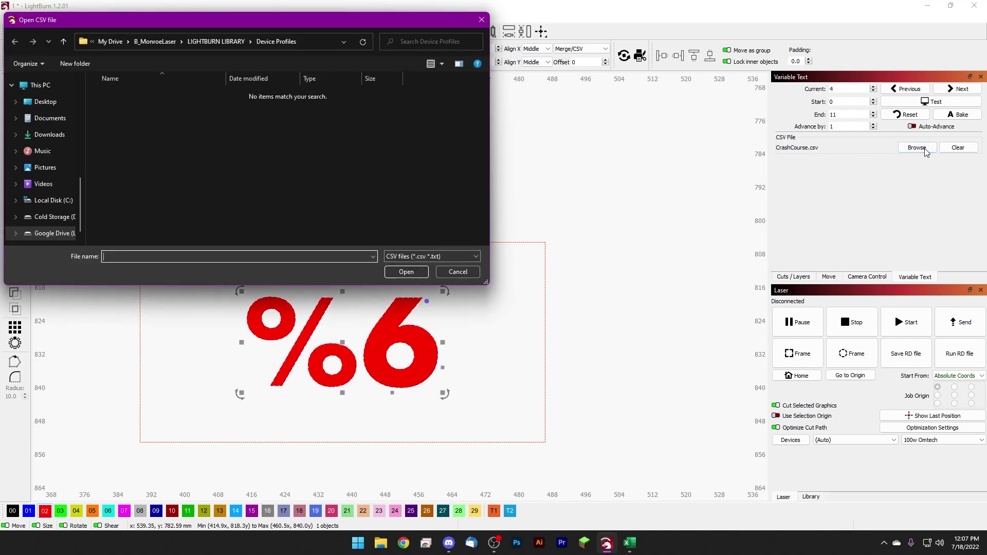
left_click(37, 103)
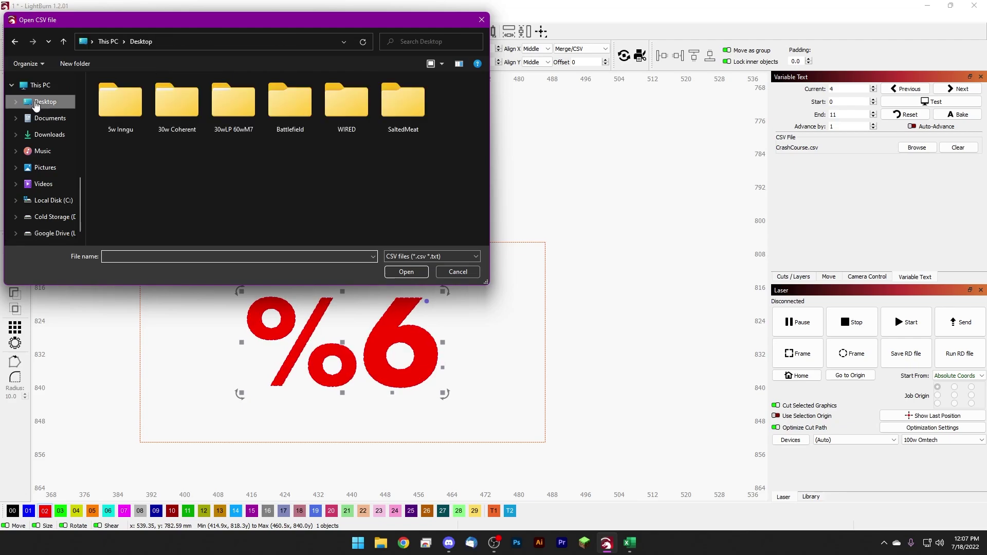
left_click(49, 233)
double_click(154, 126)
scroll(160, 183, "down", 1)
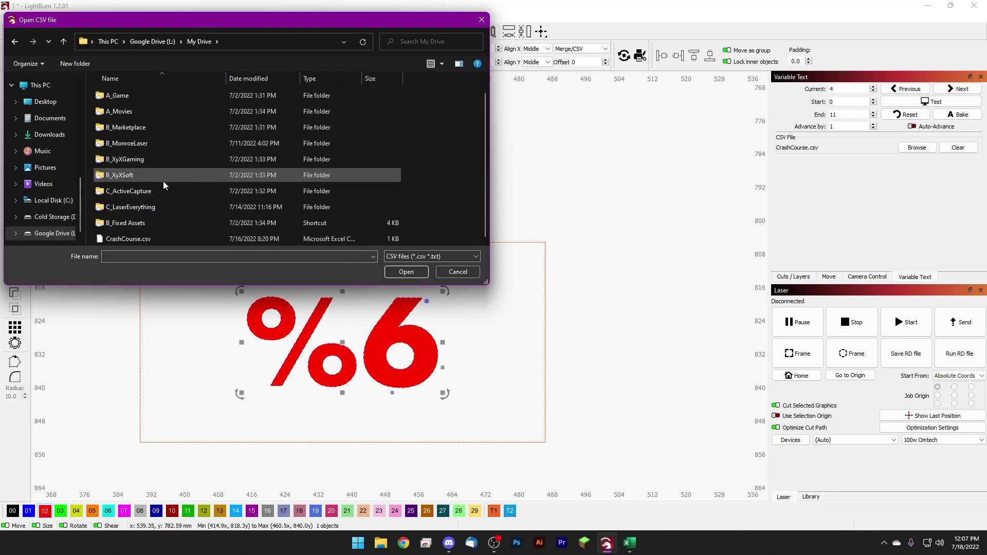
left_click(152, 240)
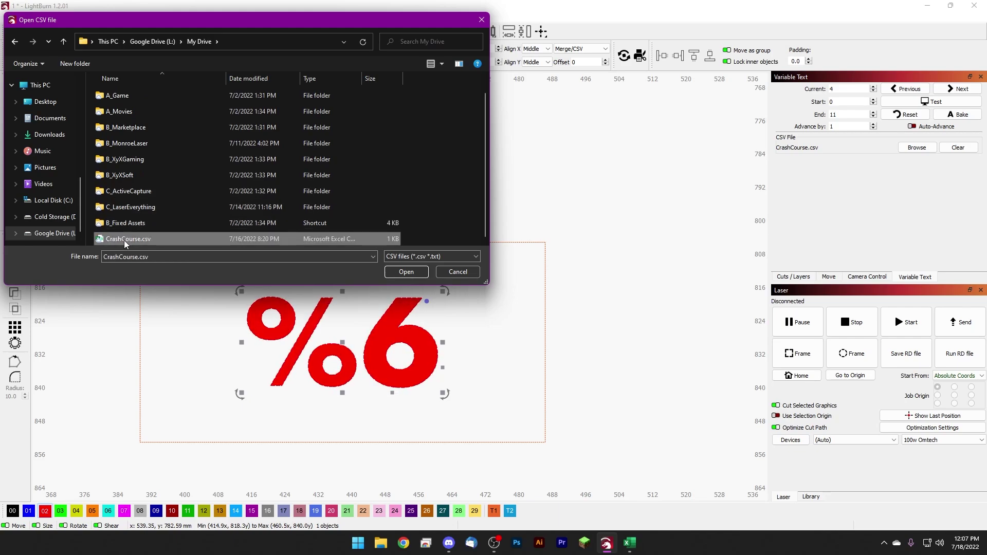
left_click(395, 275)
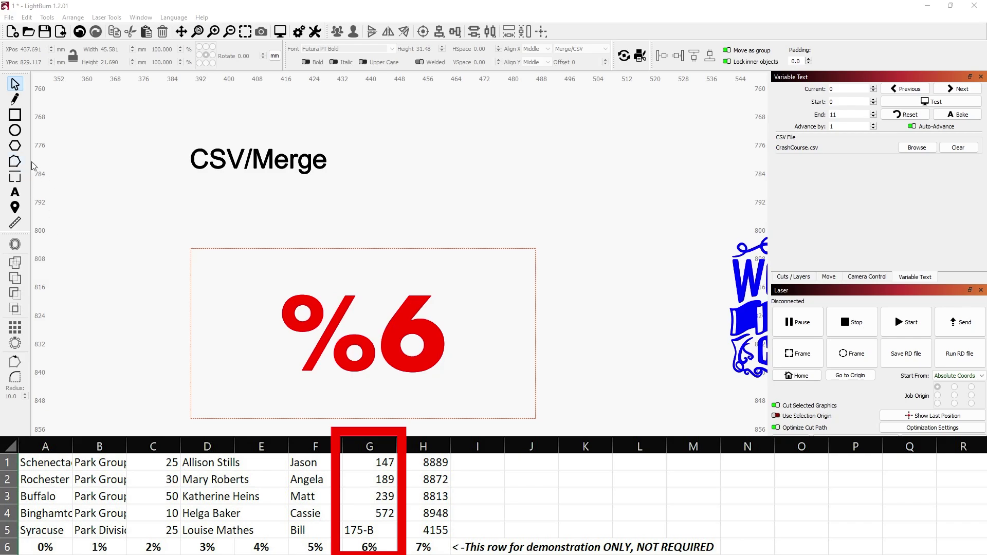
- Check the red %6 text and preview its merged CSV value with the current value at 0
left_click(325, 322)
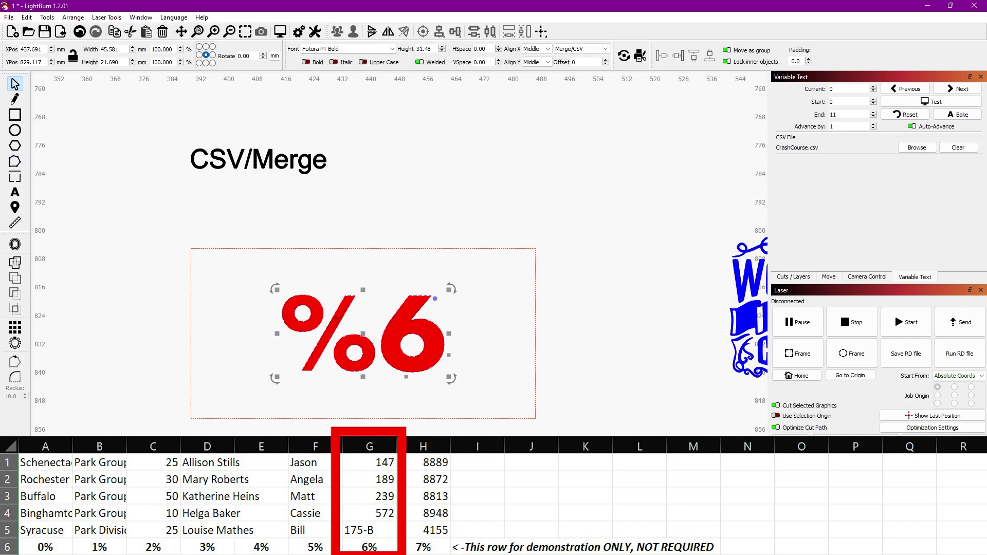
left_click(390, 274)
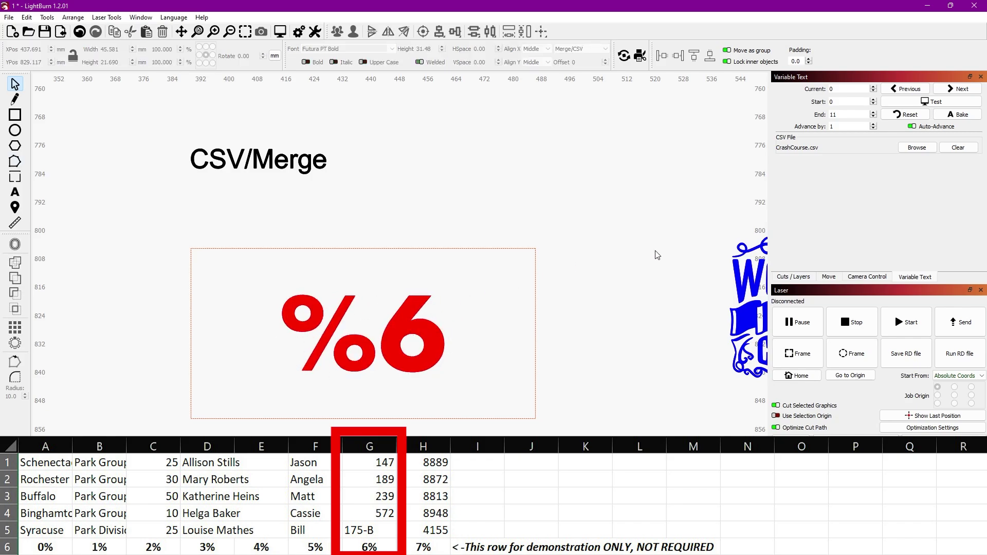
left_click(914, 105)
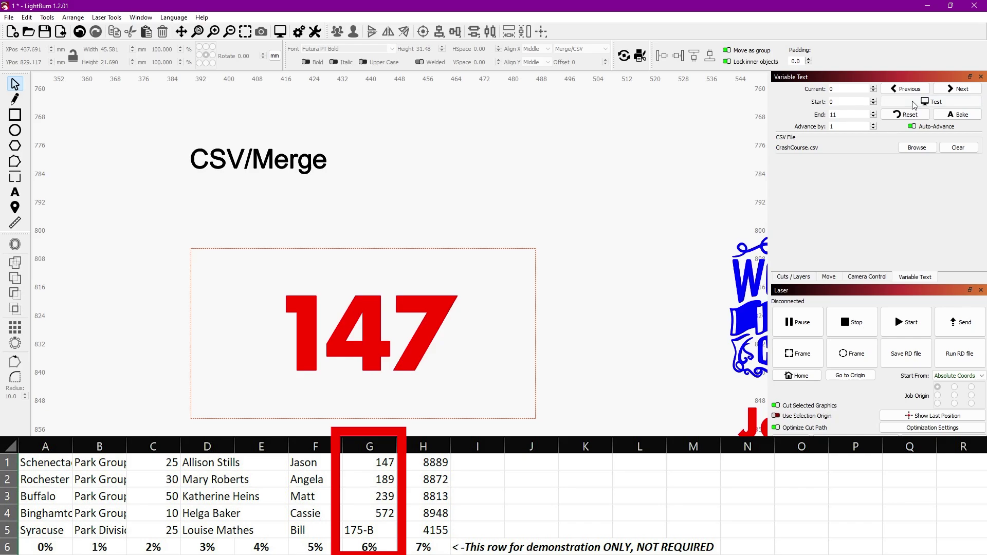
left_click(914, 104)
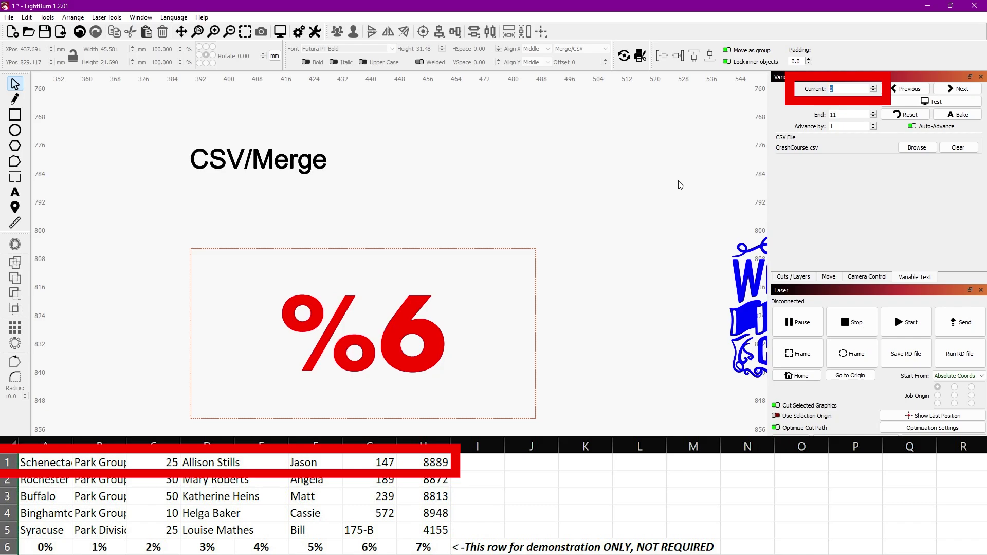
- Turn off Auto-Advance for the variable text
left_click(913, 127)
left_click(913, 126)
left_click(913, 127)
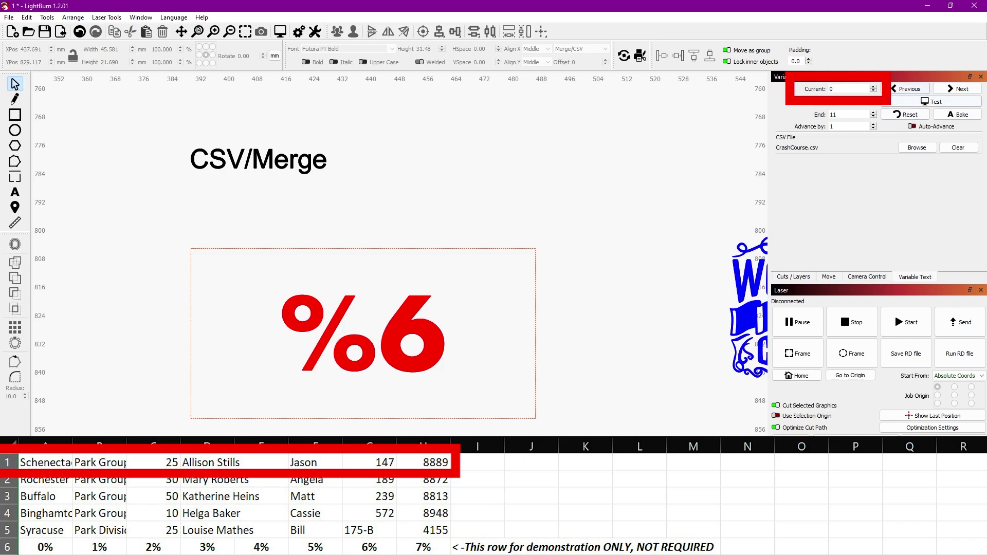
- Preview the red %6 text with the current value at 1 and at 2
left_click(960, 89)
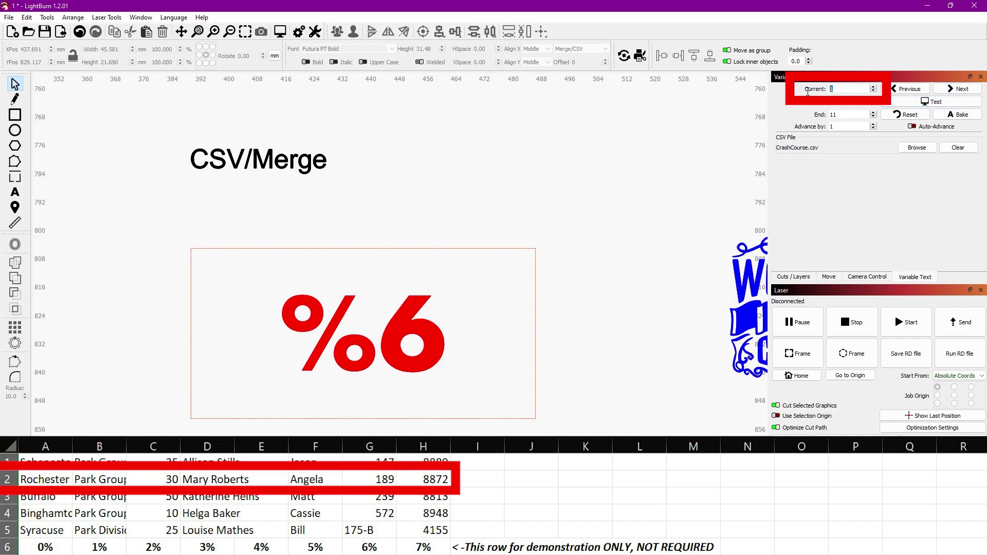
left_click(911, 104)
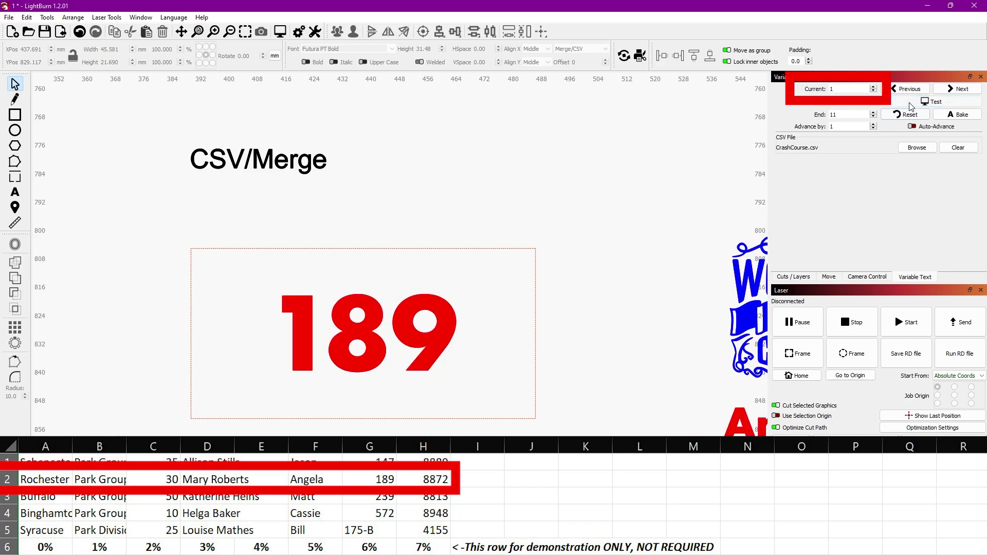
left_click(911, 105)
left_click(957, 89)
left_click(933, 102)
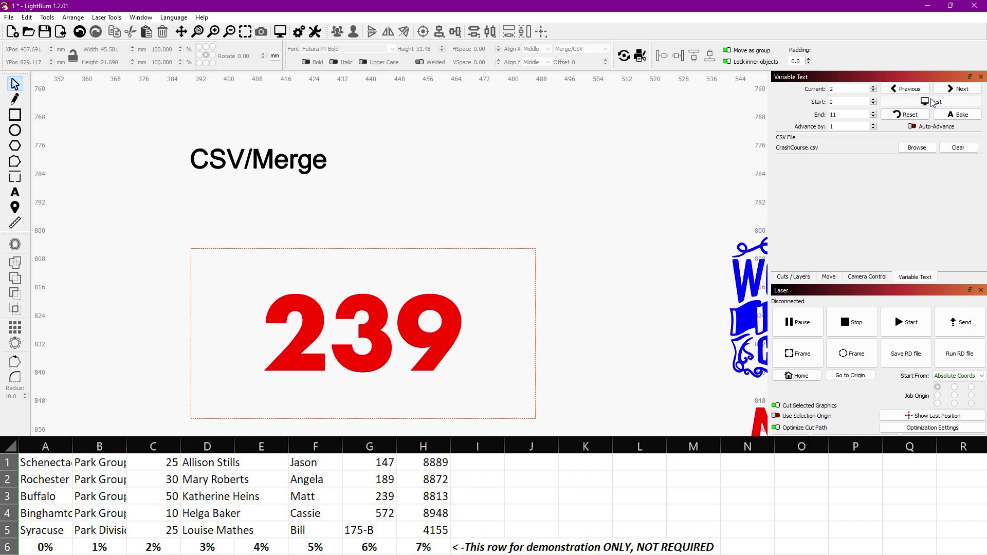
left_click(933, 102)
- Preview the red %6 text at current values 3, 4 and 5, and again after stepping back to 4
left_click(957, 89)
left_click(936, 100)
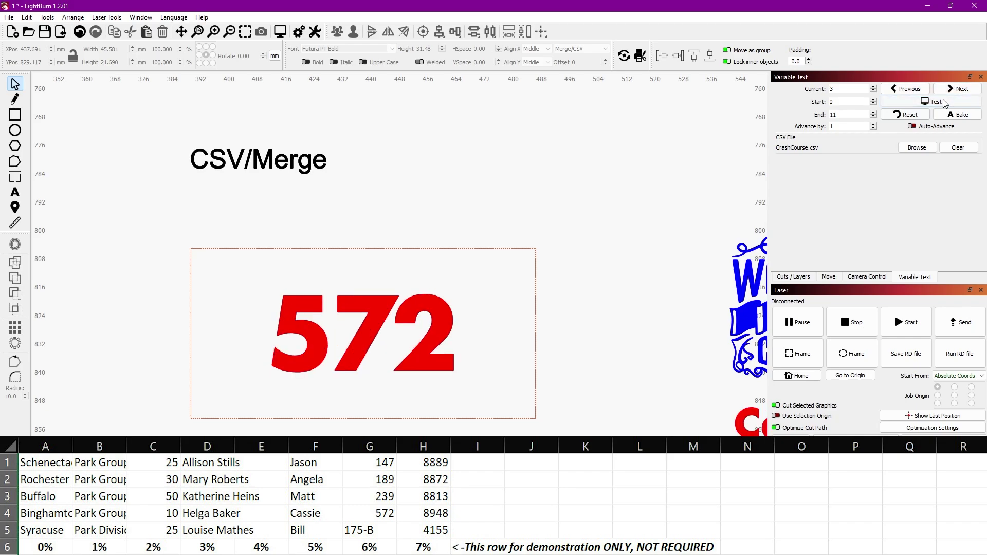
left_click(944, 103)
left_click(957, 89)
left_click(942, 103)
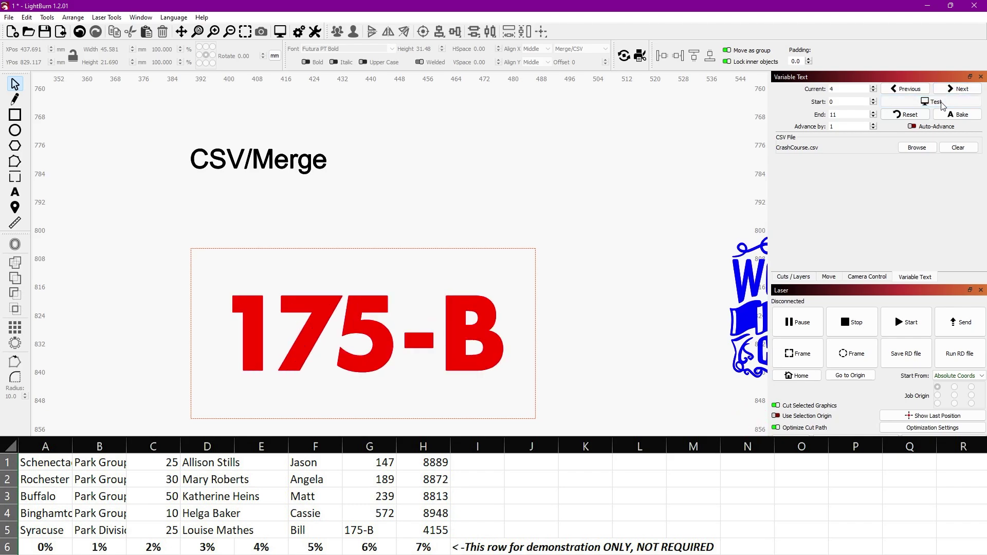
left_click(944, 103)
left_click(959, 92)
left_click(942, 101)
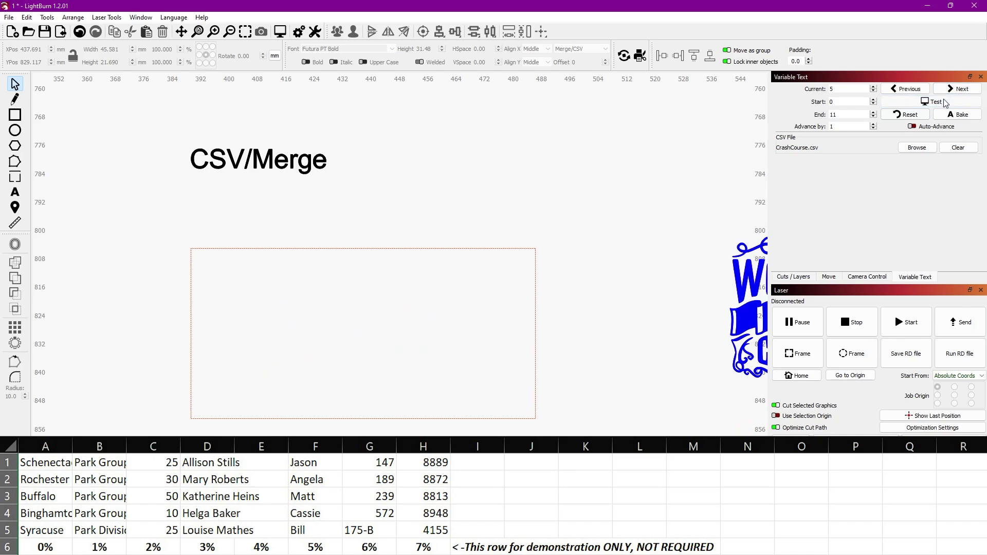
left_click(908, 90)
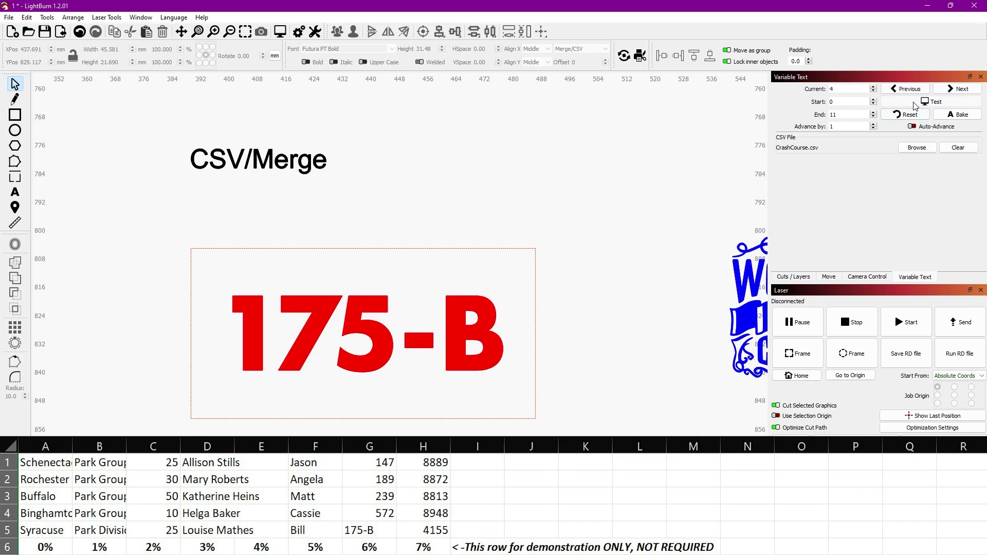
left_click(915, 105)
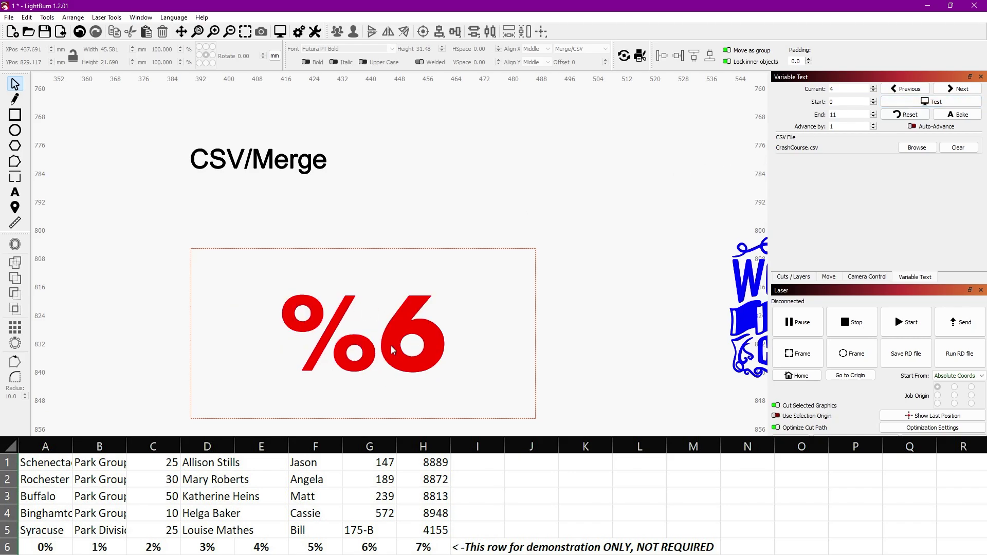
- Reset the current value to the start and preview the %5 name text below the World's Best Coach design
left_click_drag(611, 346, 376, 305)
scroll(377, 305, "up", 1)
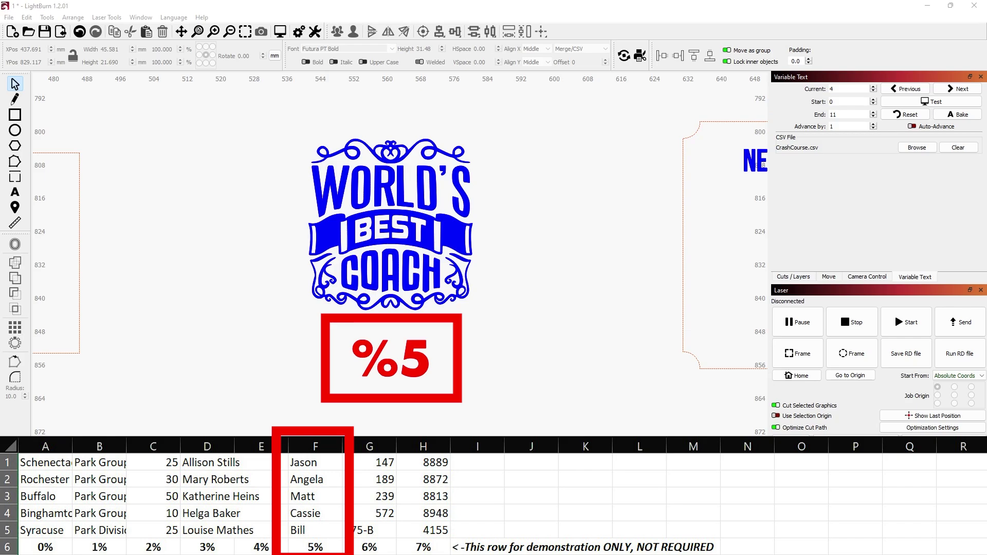
left_click(899, 116)
left_click(925, 106)
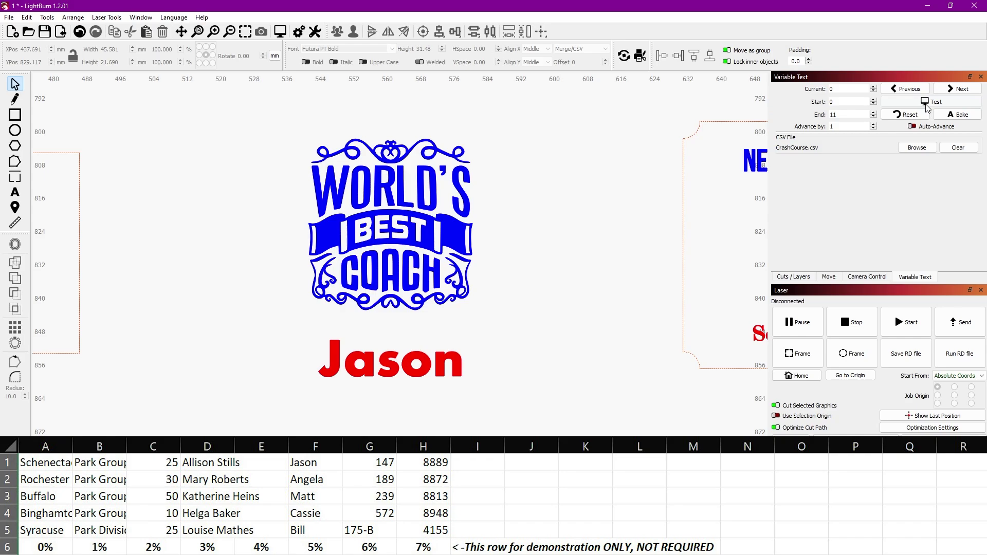
left_click(927, 105)
- Preview the %5 coach name text with the current value at 1, 2, 3 and 4
left_click(959, 90)
left_click(932, 105)
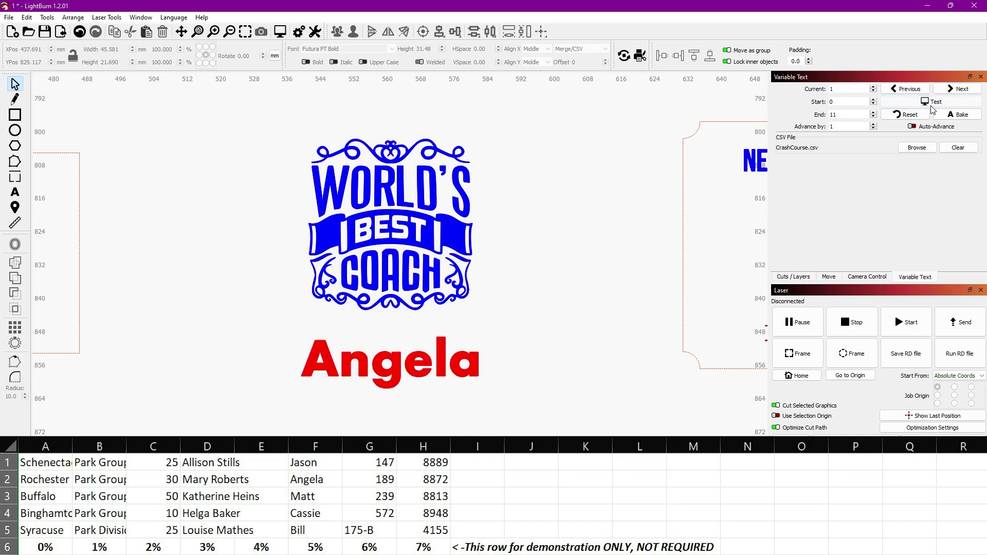
left_click(932, 105)
left_click(959, 90)
left_click(931, 104)
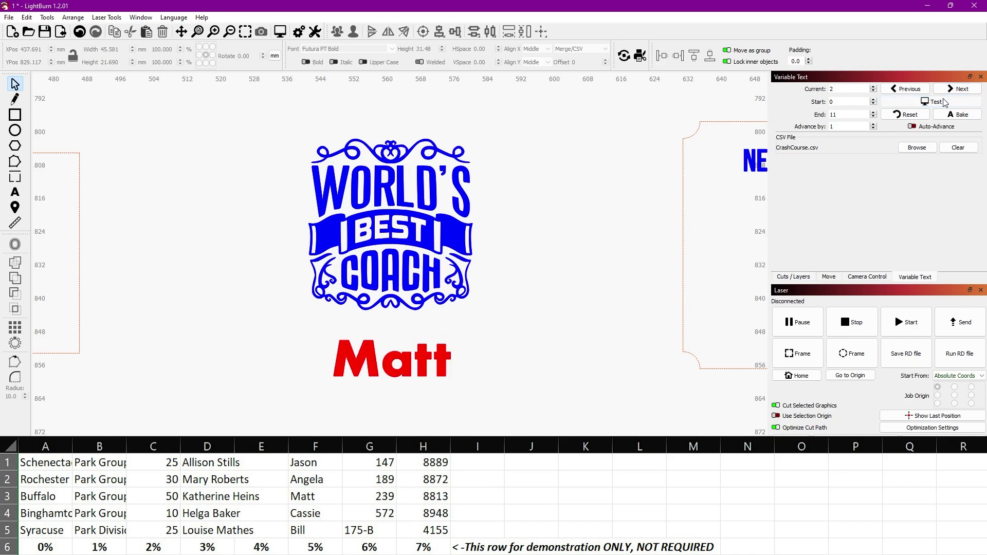
left_click(931, 103)
left_click(950, 91)
left_click(948, 102)
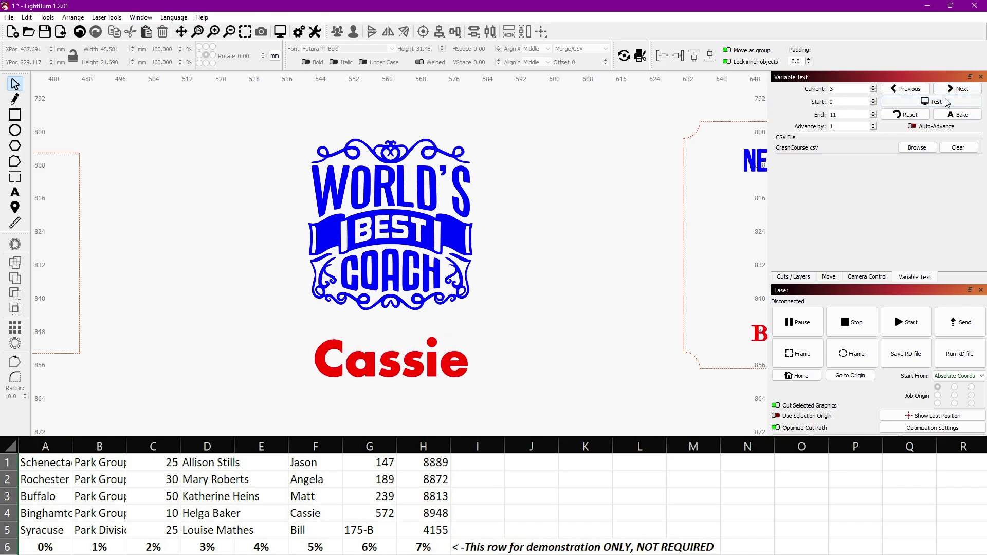
left_click(948, 102)
left_click(951, 90)
left_click(948, 102)
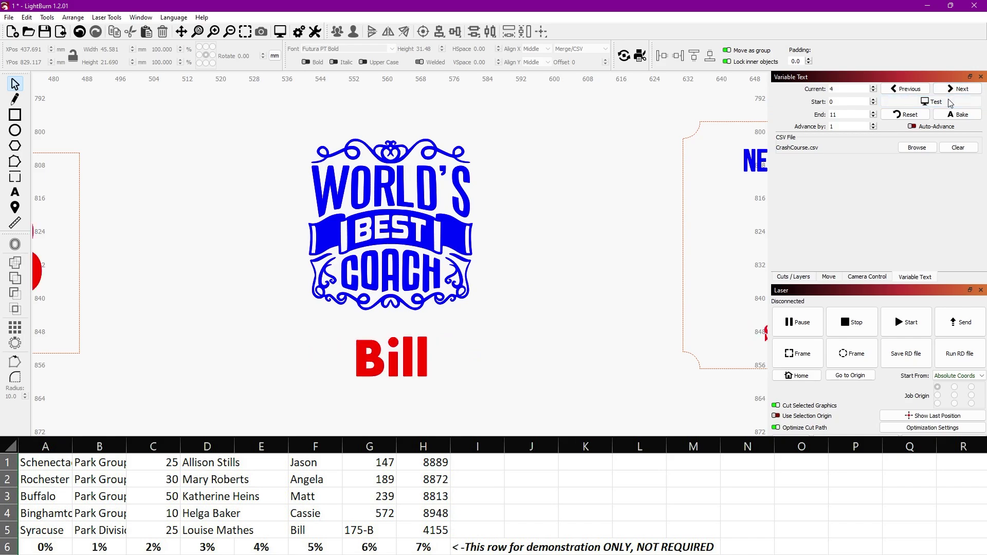
left_click(949, 102)
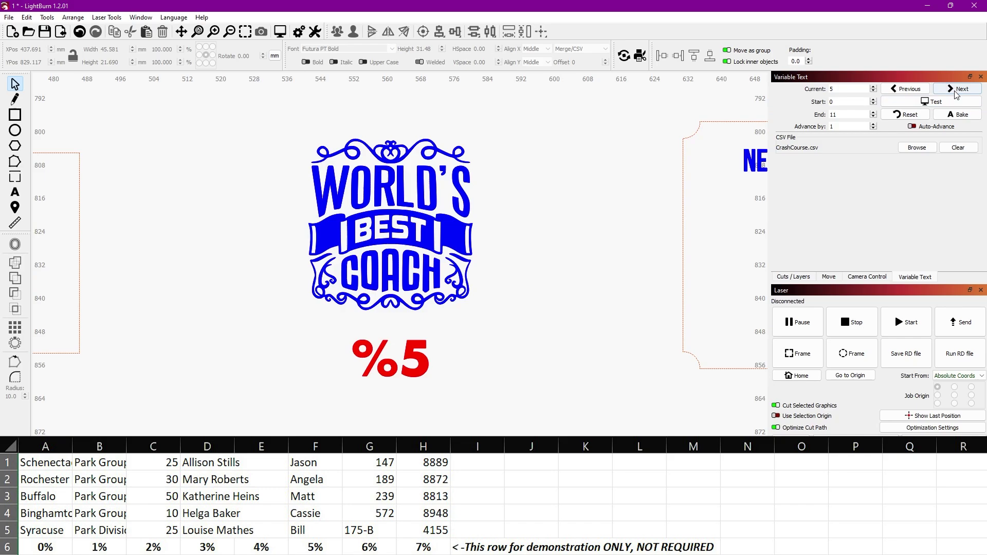
- Return the current value to 0 and preview the merged text on the New York Parks Management plaque
left_click(909, 88)
left_click(908, 89)
left_click(909, 89)
left_click(909, 89)
left_click_drag(598, 311, 337, 304)
left_click_drag(511, 271, 316, 263)
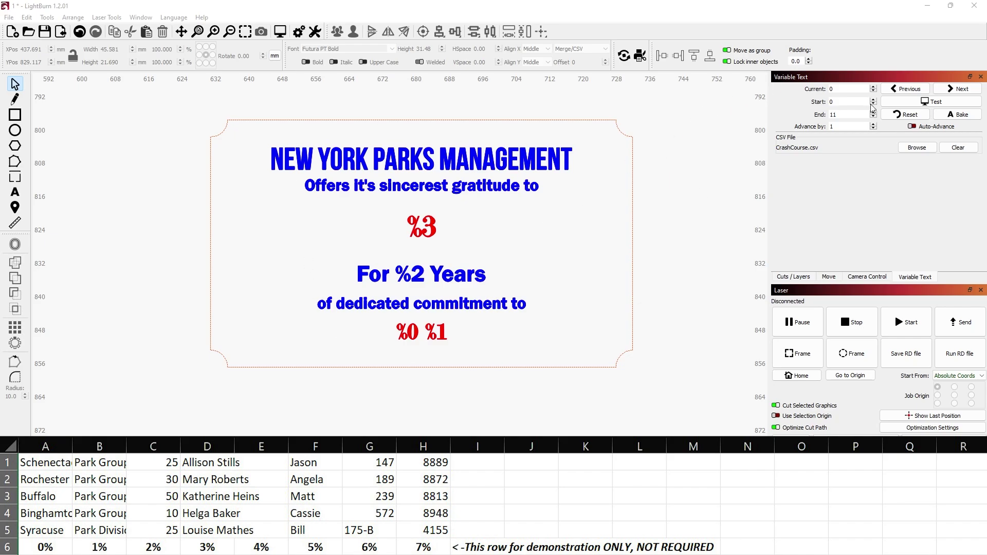
left_click(902, 102)
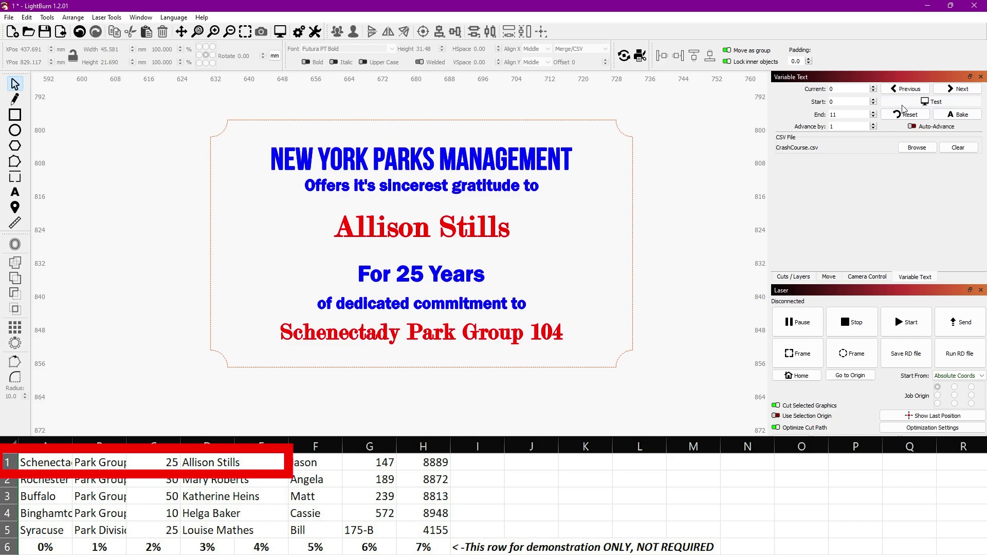
left_click(903, 106)
- Preview the New York Parks Management plaque with the current value at 1 and at 2
left_click(933, 88)
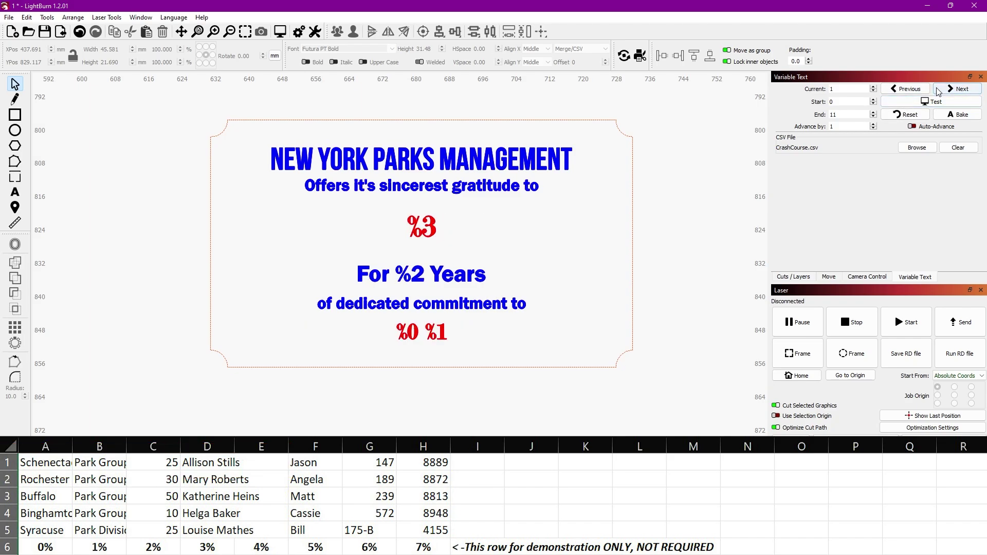
left_click(932, 102)
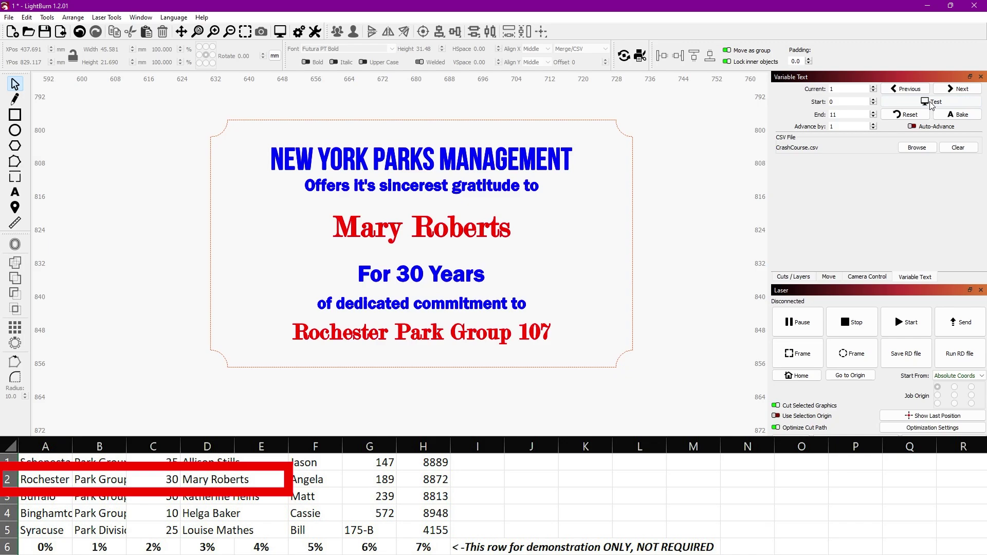
left_click(932, 102)
left_click(957, 88)
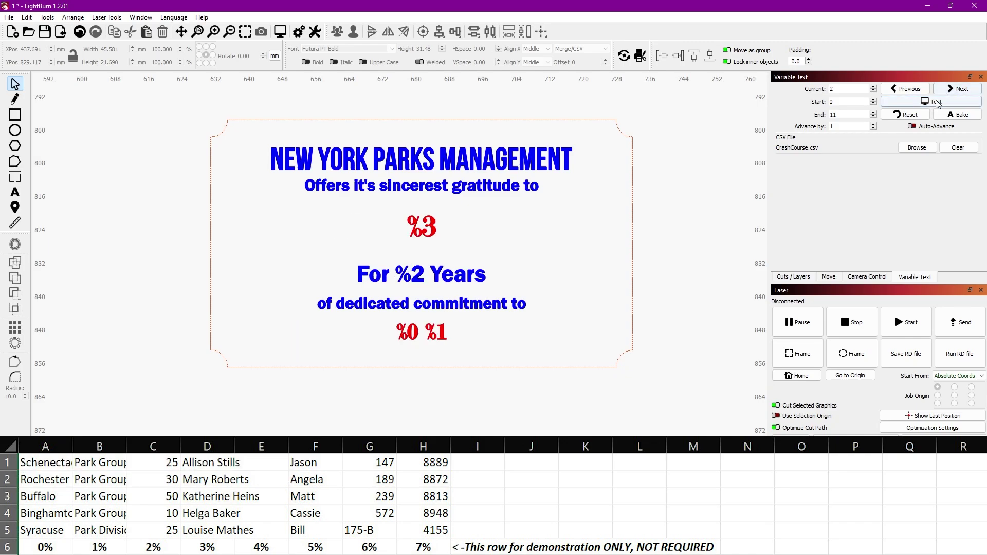
left_click(933, 102)
left_click(936, 102)
- Preview the New York Parks Management plaque with the current value at 3 and at 4
left_click(958, 89)
left_click(937, 102)
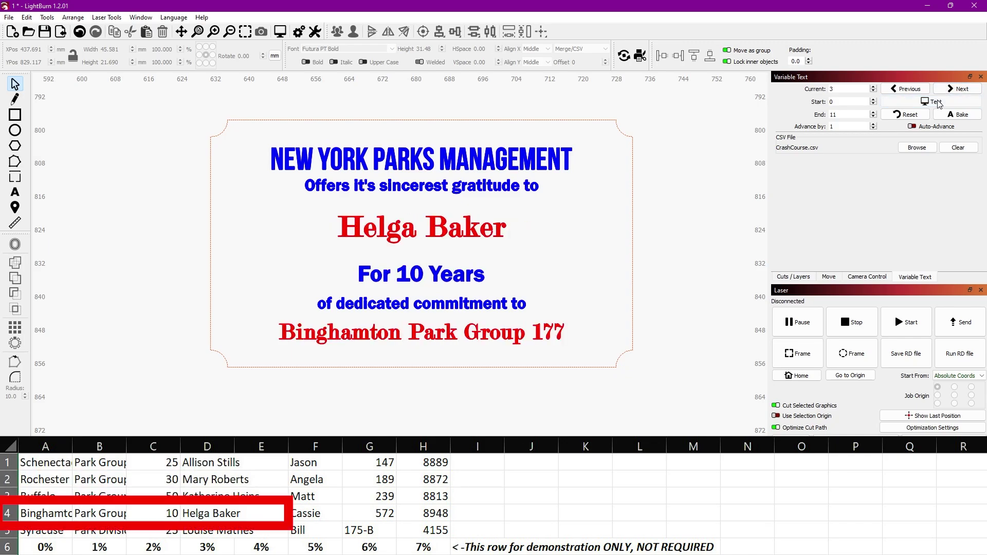
left_click(936, 102)
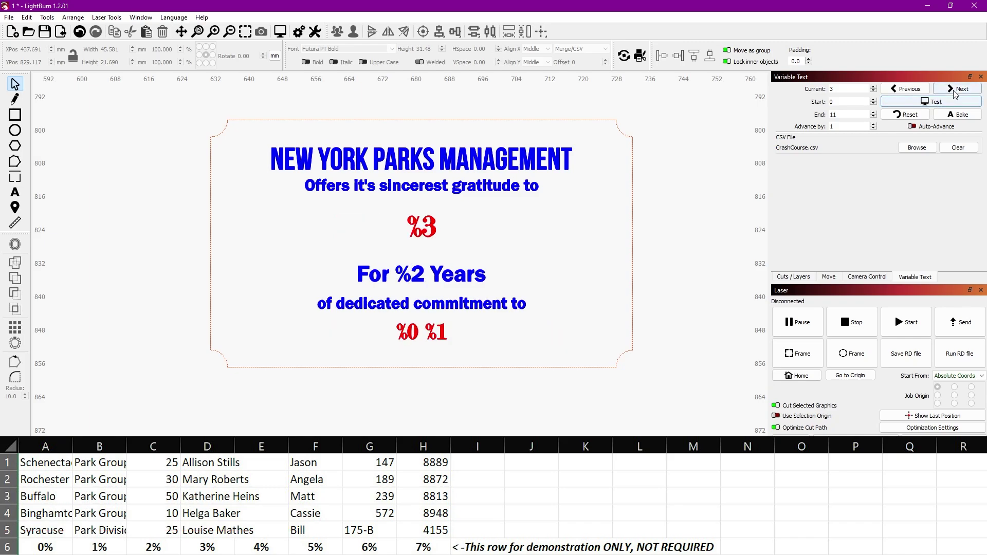
left_click(958, 88)
left_click(950, 102)
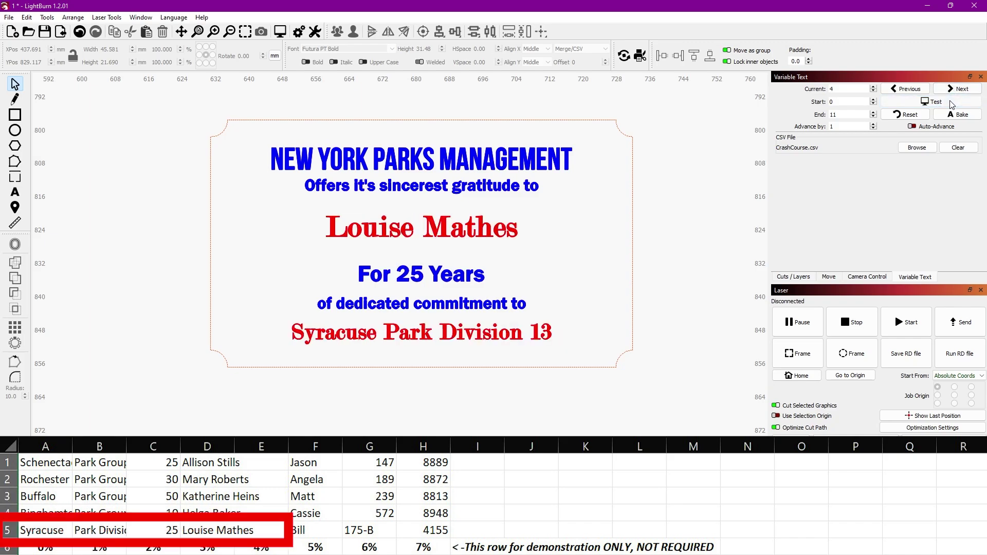
left_click(950, 102)
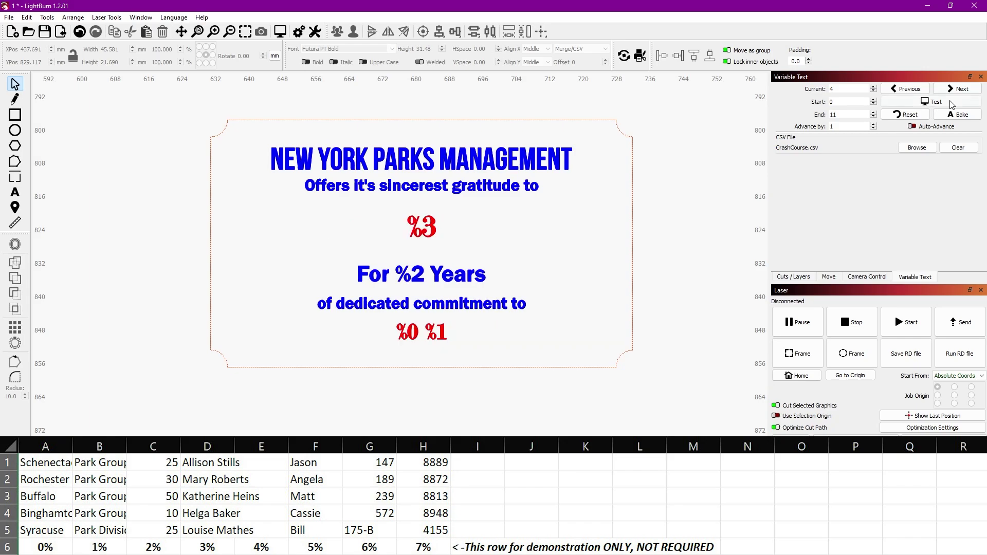
left_click_drag(678, 405, 193, 115)
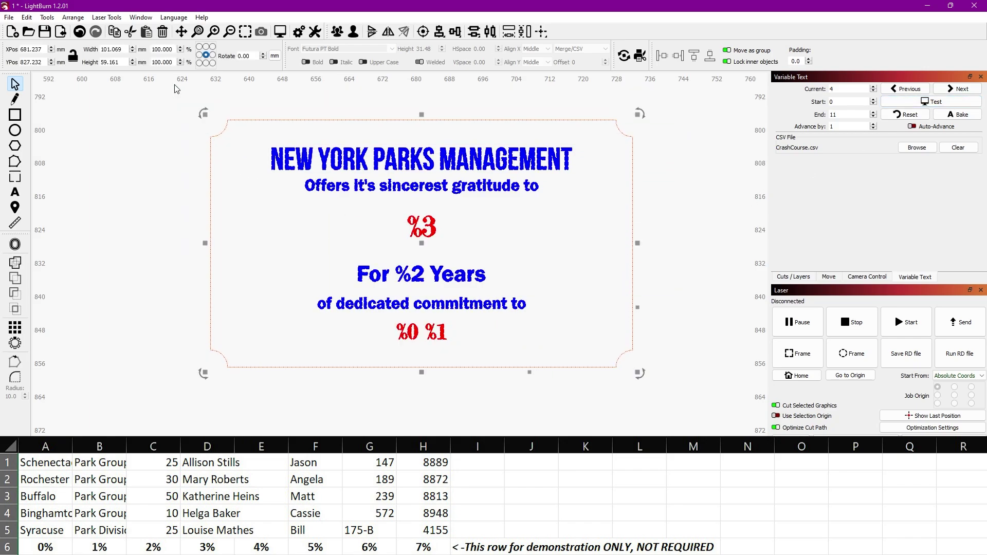
left_click(422, 226)
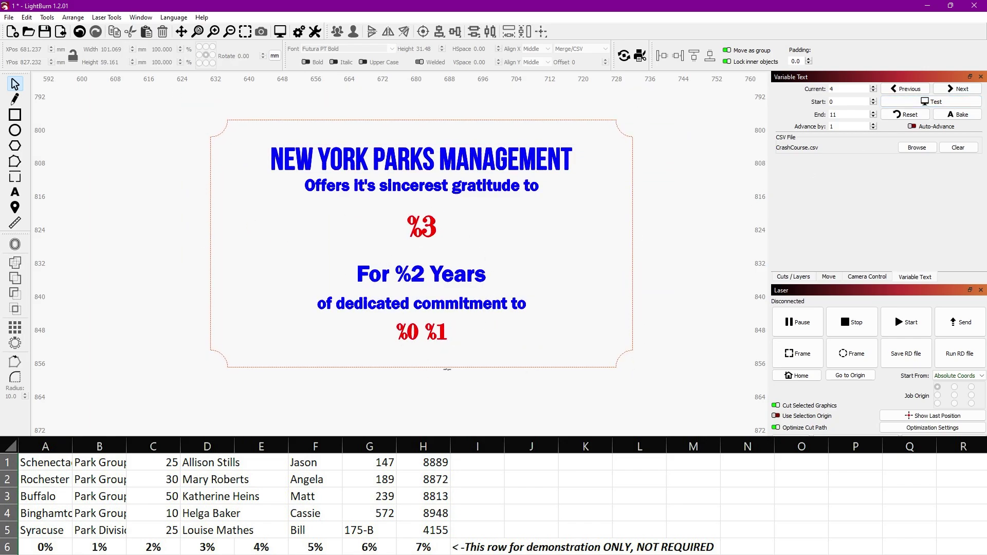
- Inspect the blue C11 code column under the Cut Settings heading by opening it for editing and closing it without edits
scroll(395, 348, "down", 1)
left_click_drag(281, 293, 511, 375)
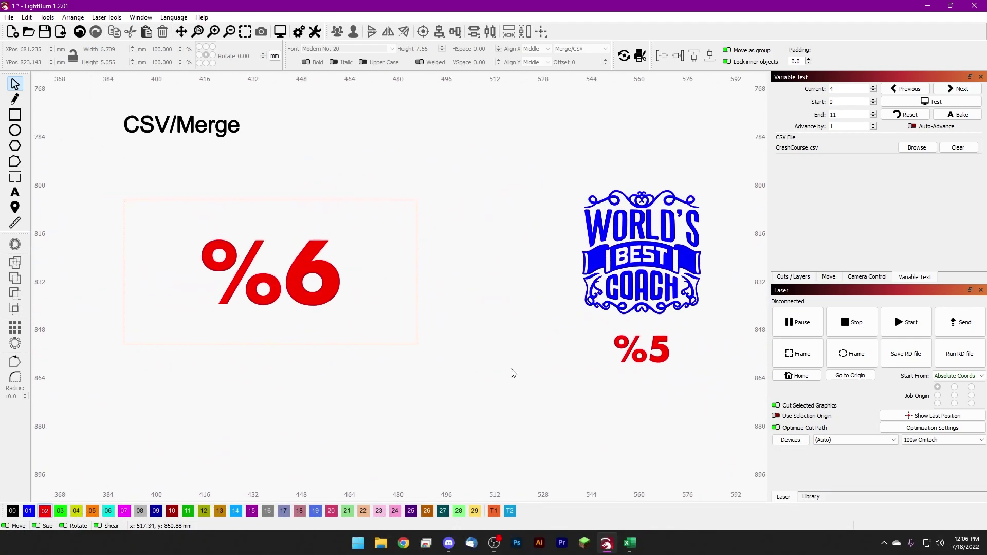
scroll(471, 374, "down", 1)
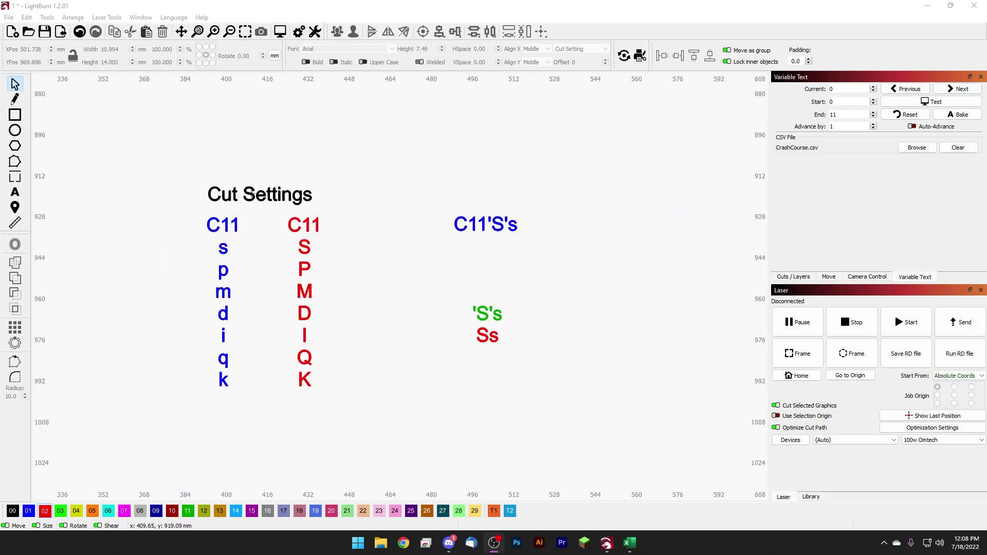
double_click(220, 224)
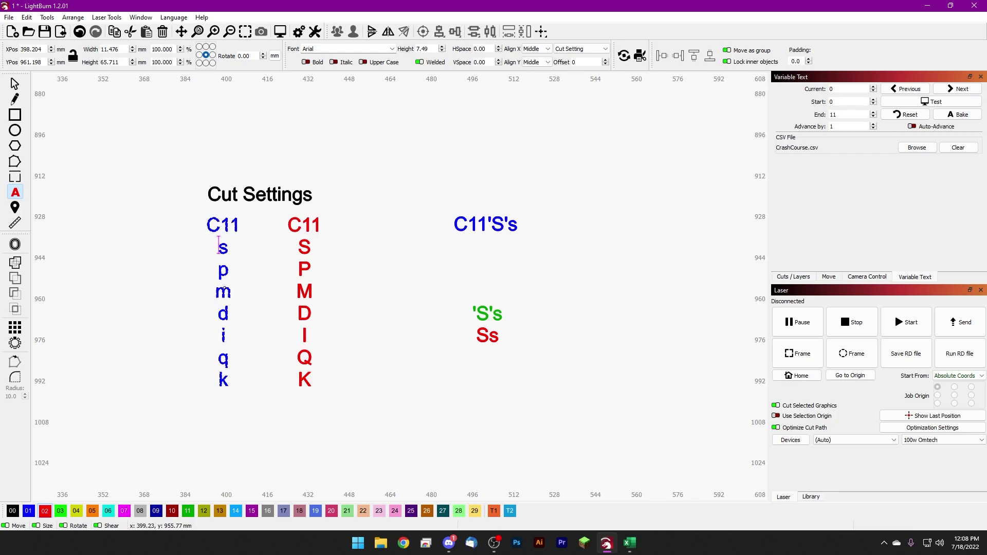
key("Escape")
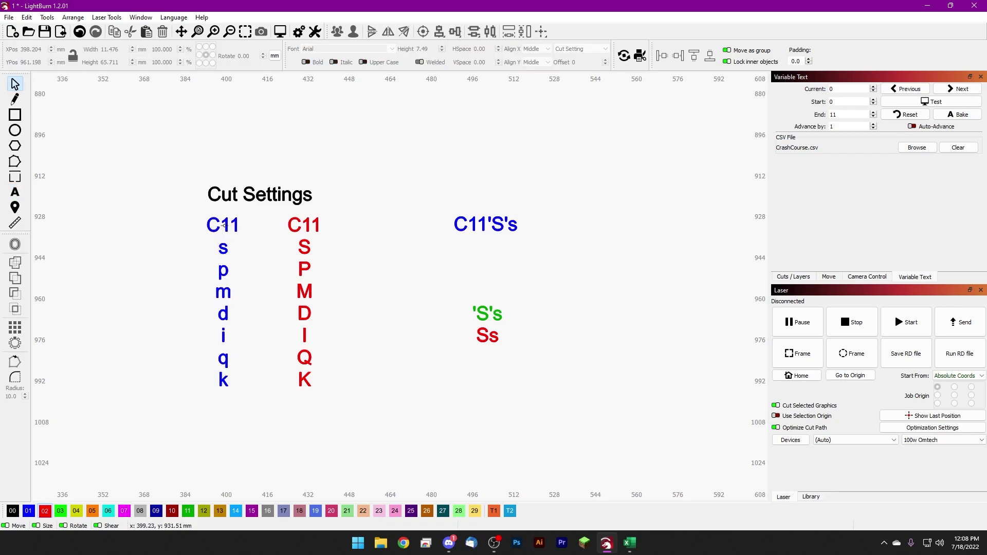
- Check the C11 layer's cut settings and preview the variable codes under the Cut Settings heading
left_click(787, 277)
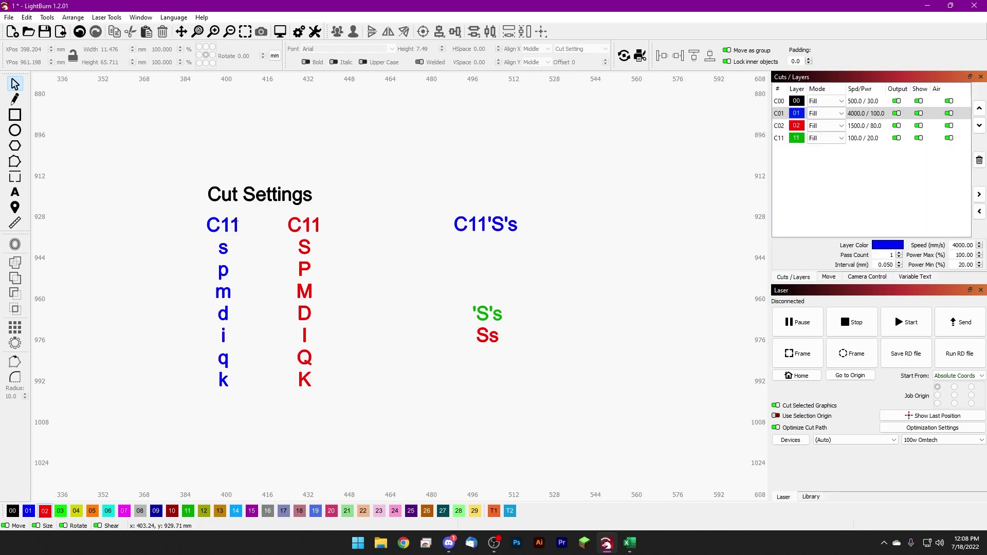
left_click(802, 140)
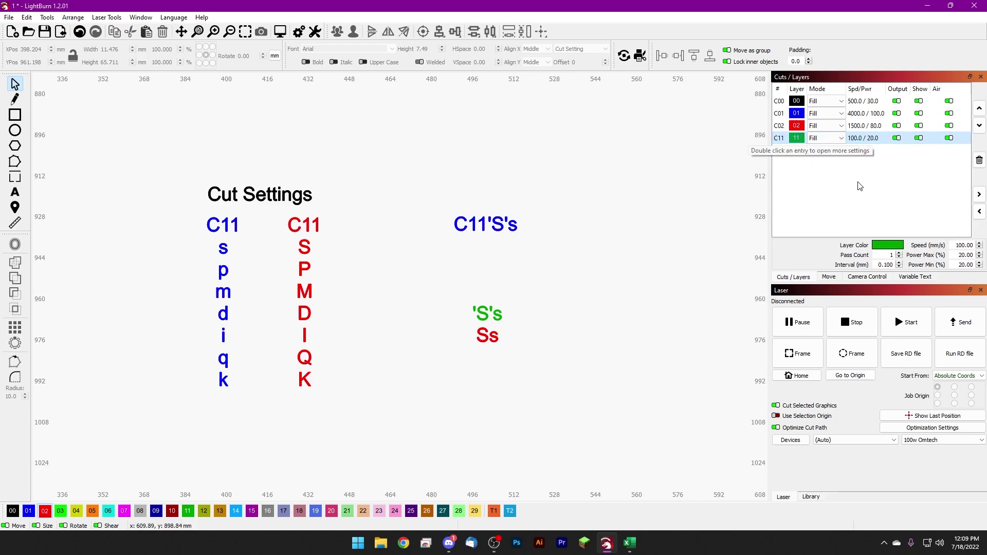
left_click(915, 278)
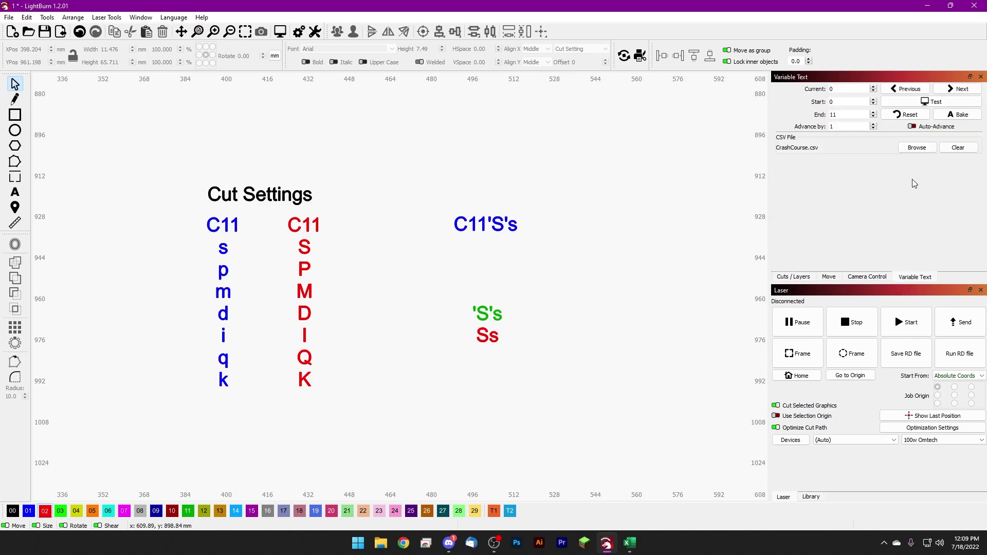
left_click(930, 102)
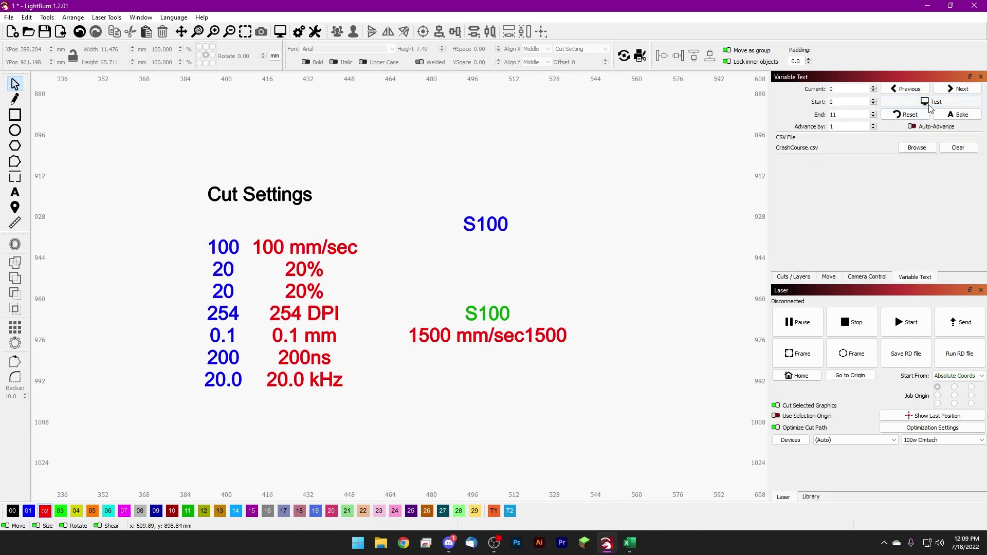
left_click(930, 103)
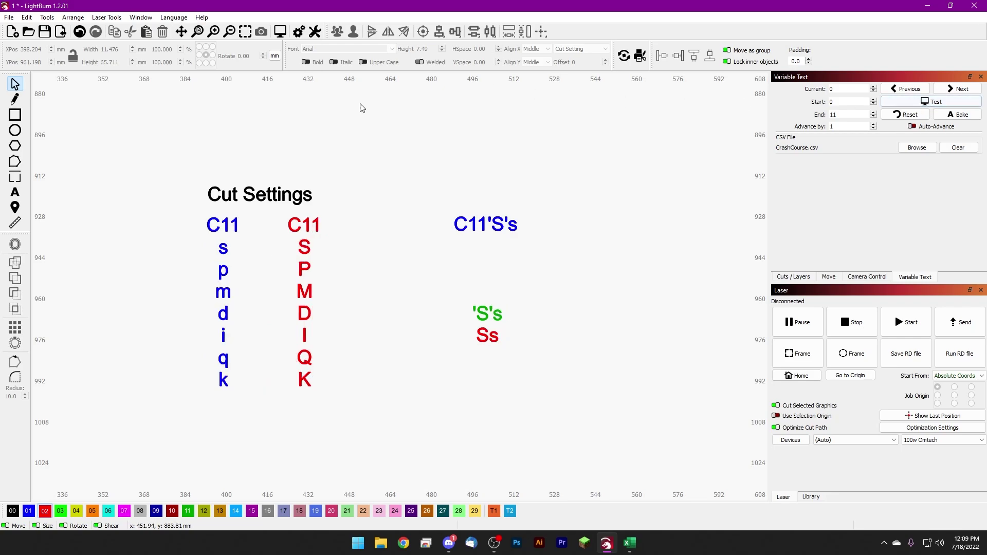
- Delete the C11 line from the red code column under the Cut Settings heading
left_click(235, 229)
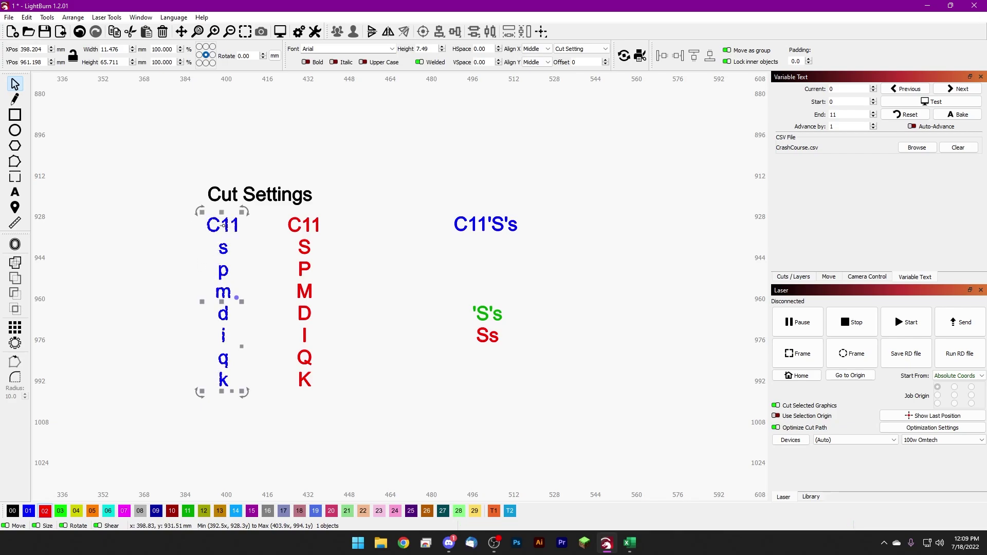
left_click(299, 236)
double_click(300, 247)
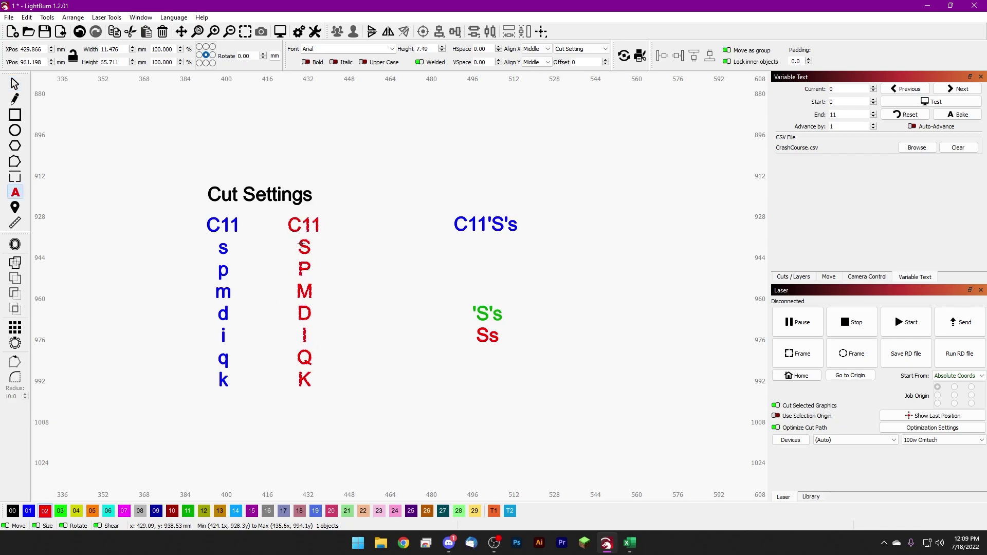
key("BackSpace")
key("BackSpace")
key("BackSpace")
key("BackSpace")
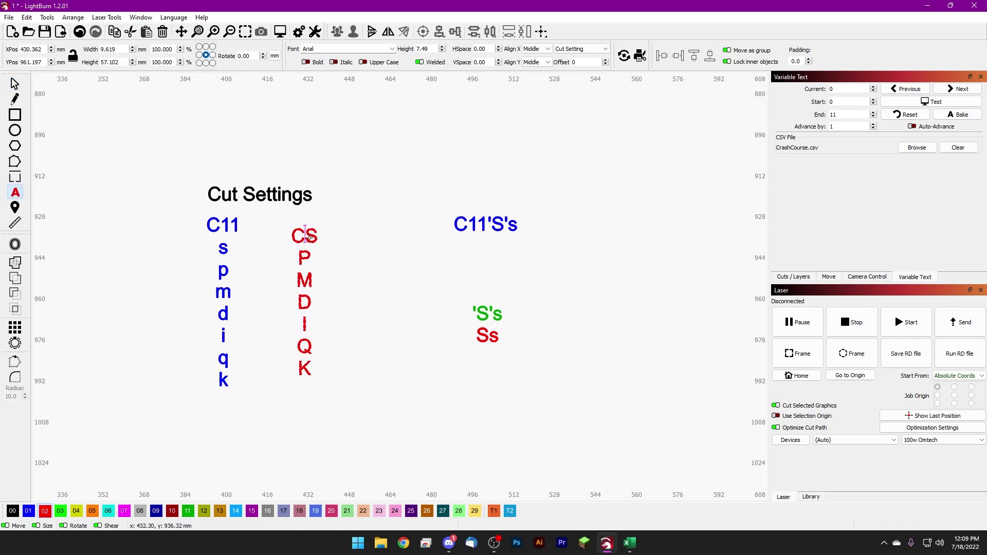
left_click(16, 85)
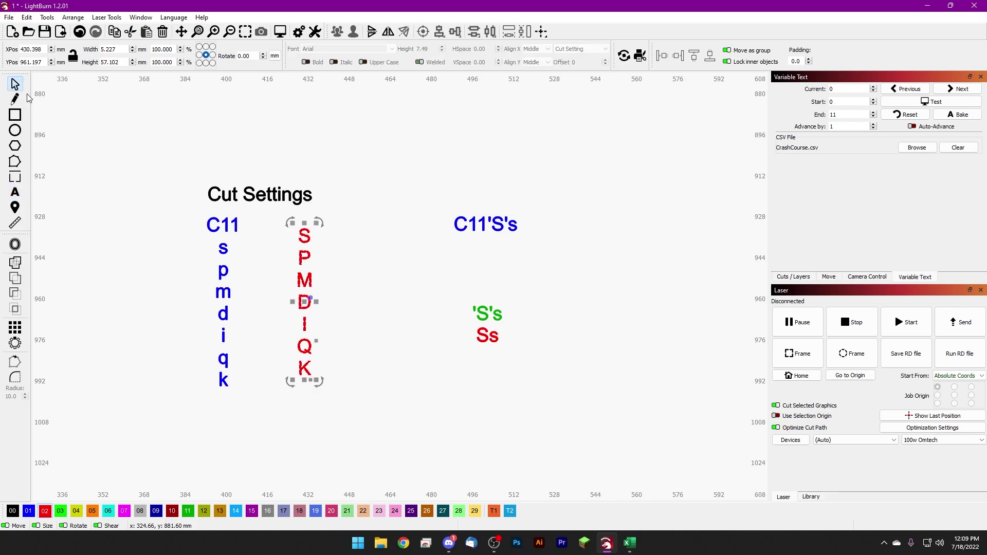
- Preview the red column without its C11 line and compare it with the red layer's cut settings
left_click(916, 103)
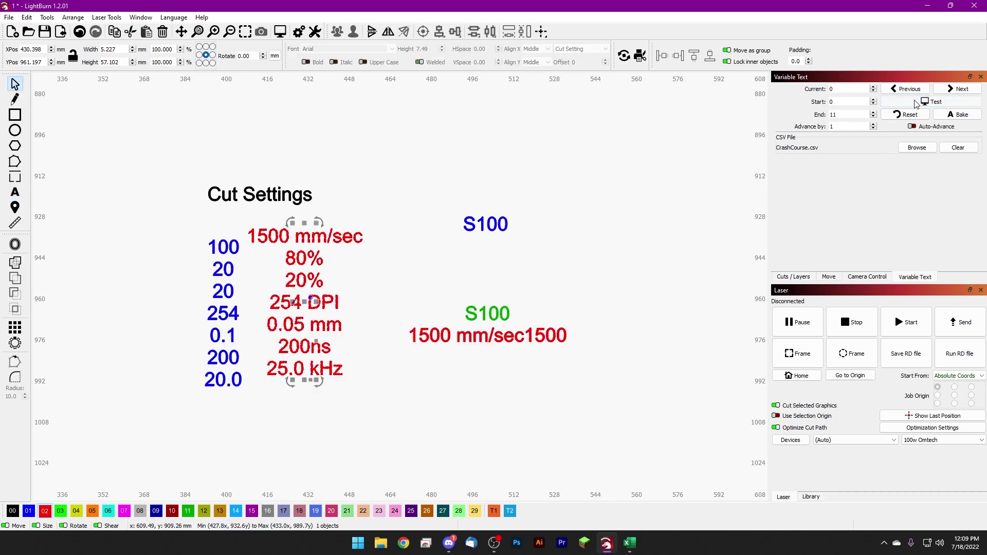
left_click(916, 103)
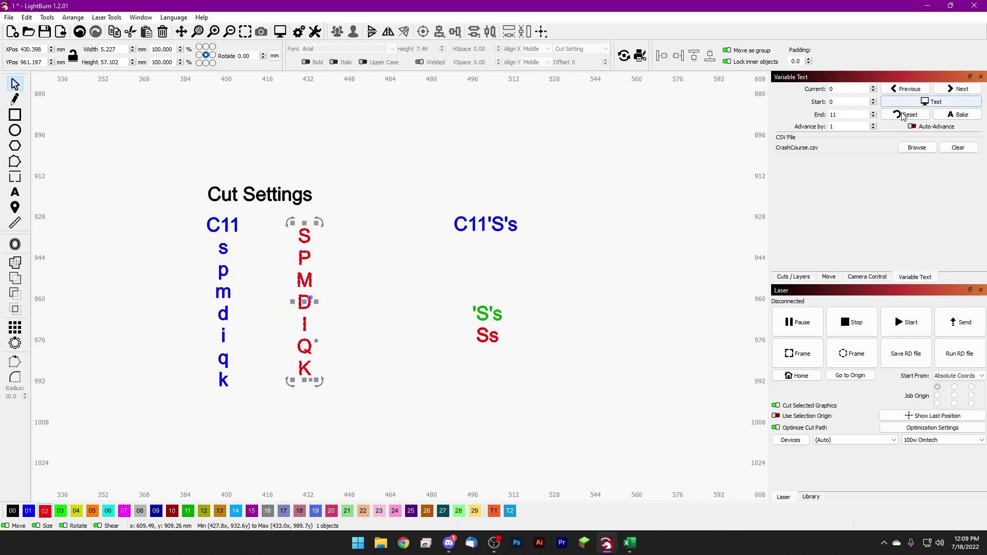
left_click(793, 276)
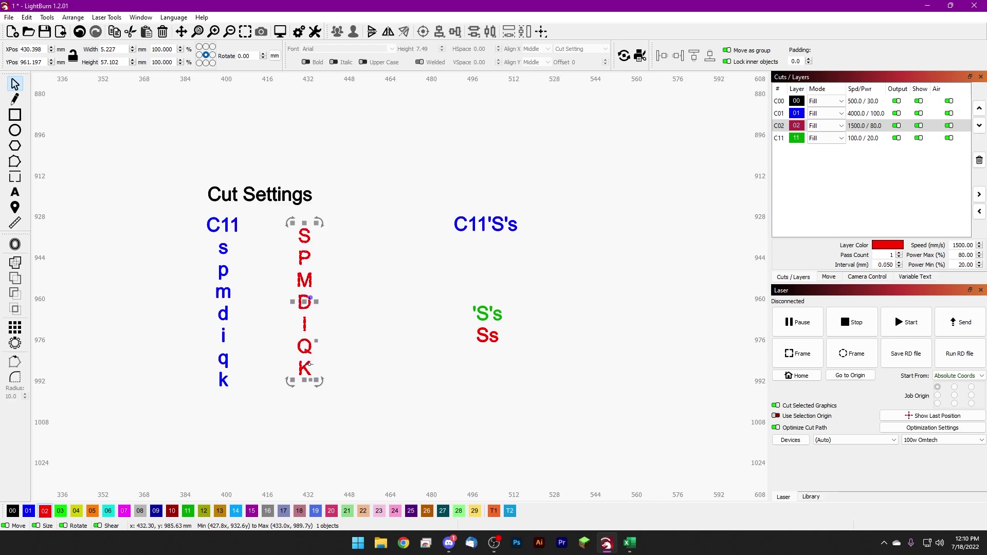
- Undo the removal of the red column's C11 line and preview the cut setting codes again
key("ctrl+z")
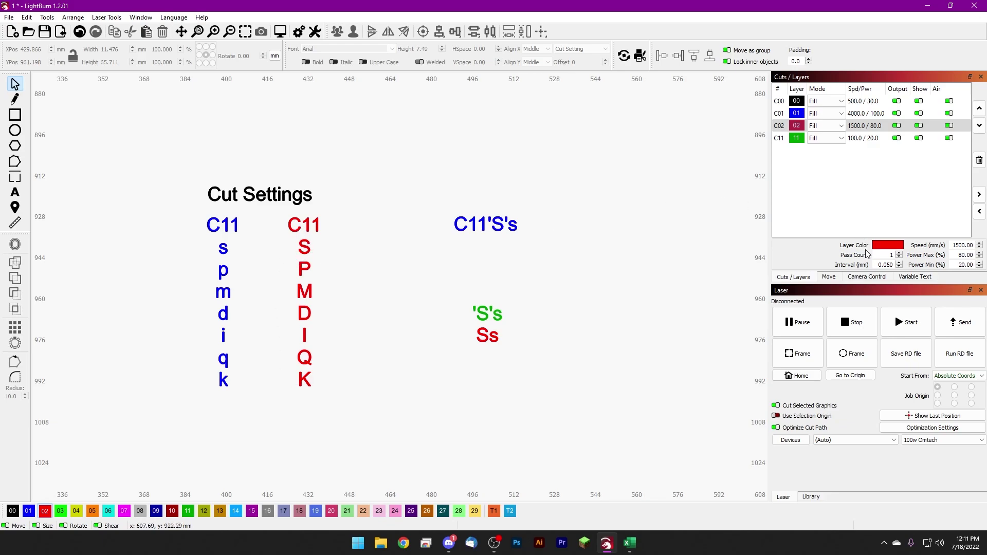
left_click(910, 277)
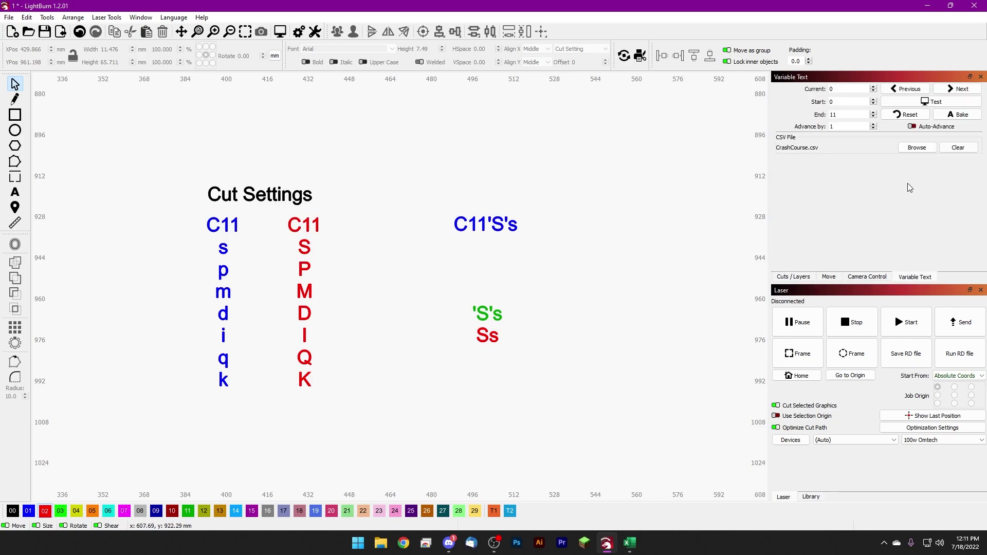
left_click(925, 102)
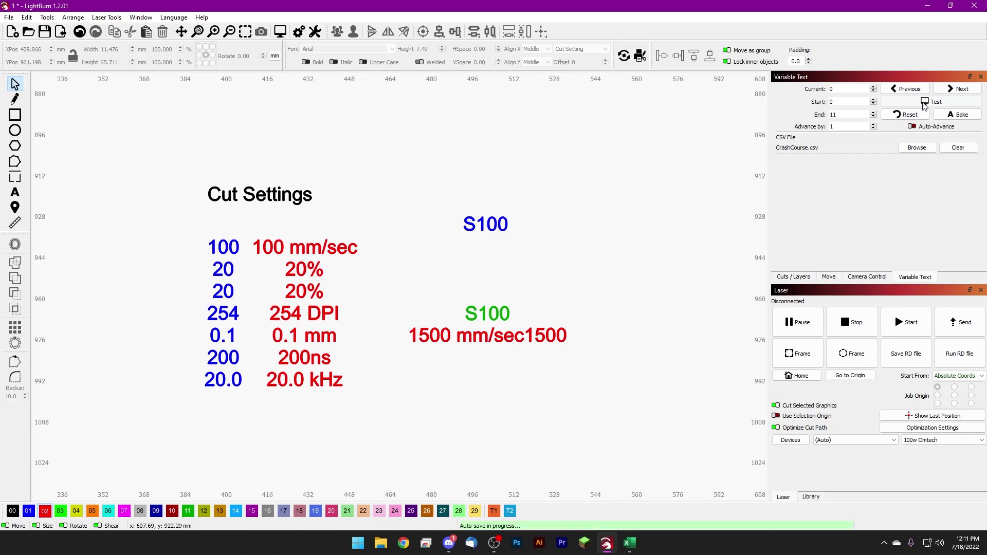
left_click(924, 105)
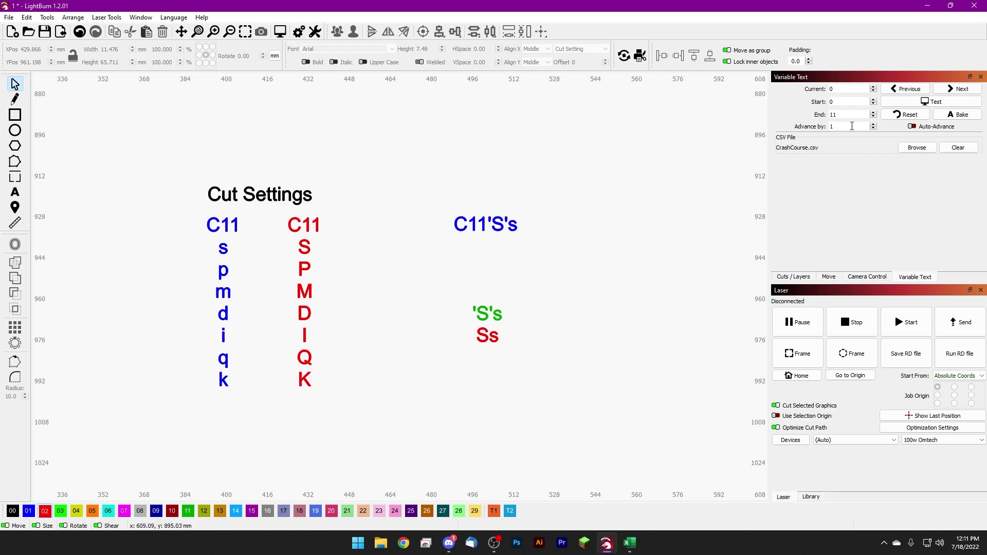
left_click(891, 105)
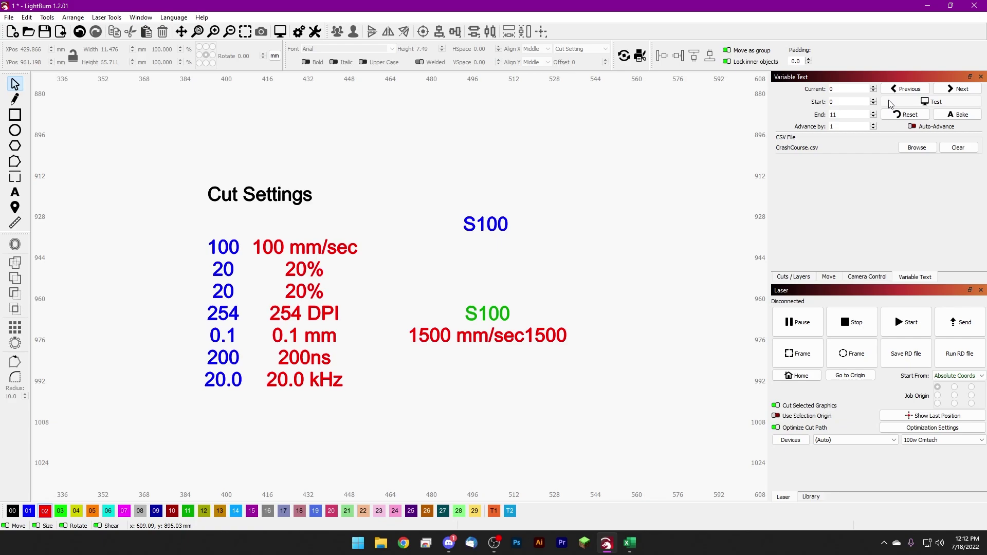
left_click(891, 104)
- Preview the C11'S's, 'S's and Ss text samples up close to compare their speed codes
scroll(485, 309, "up", 2)
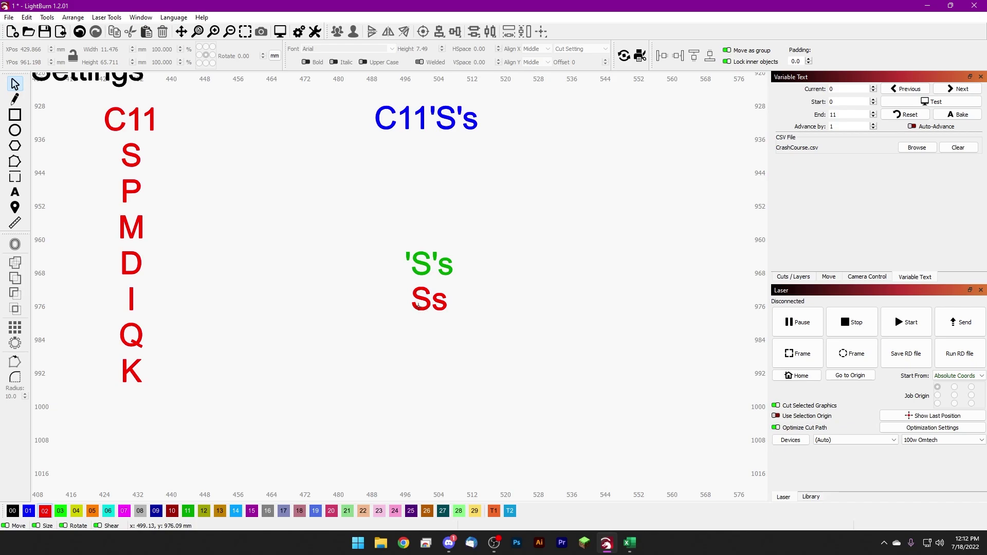
left_click(924, 102)
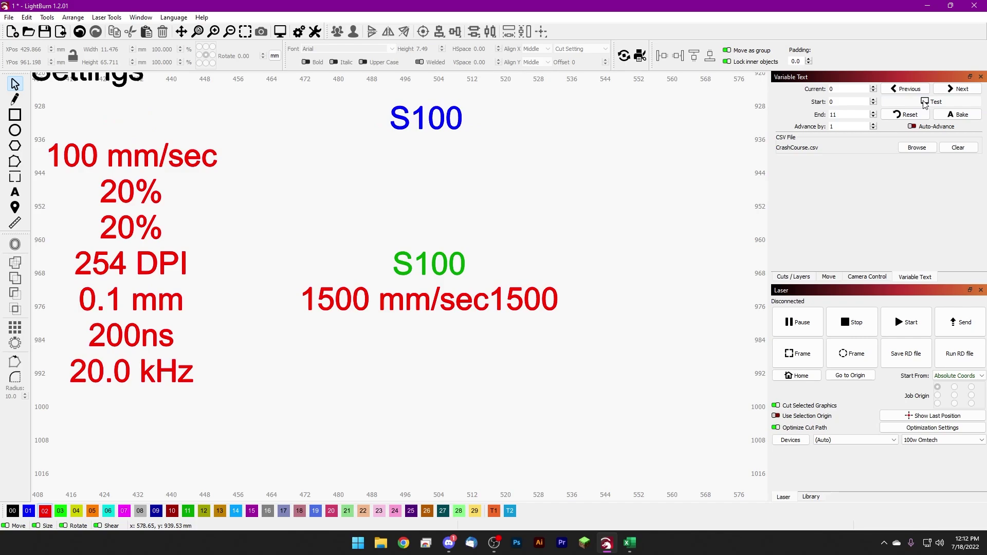
left_click(924, 102)
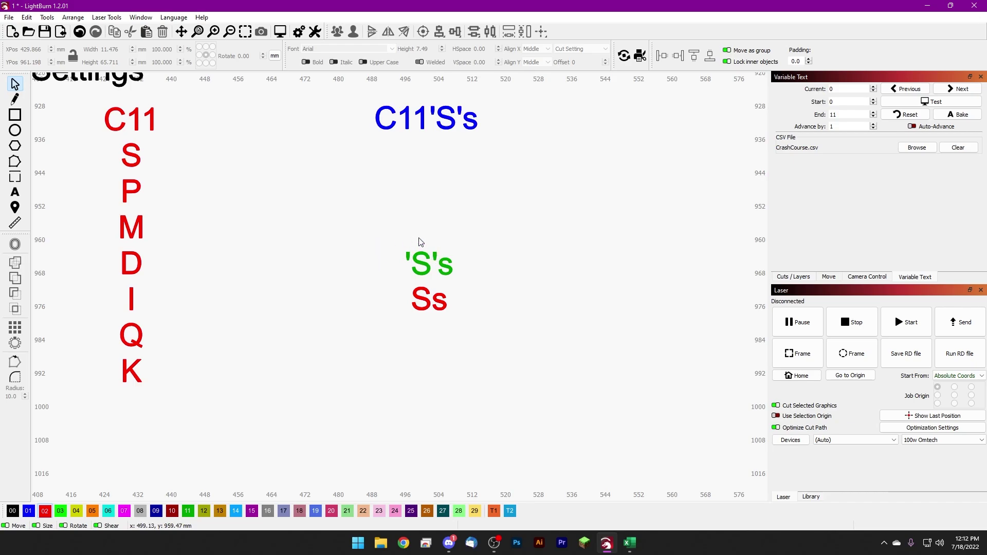
left_click(915, 101)
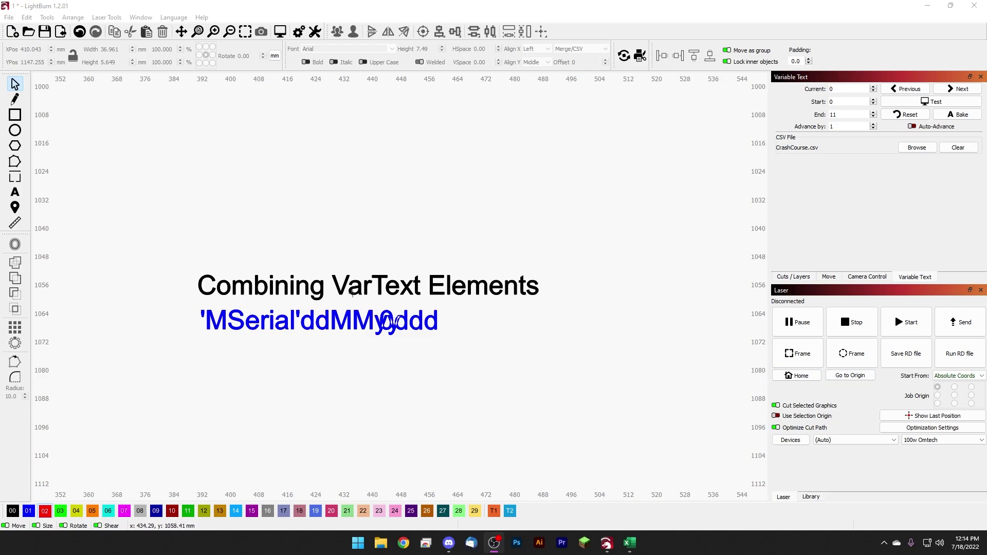
- Inspect the variable text types of the overlapping 'MSerial'ddMMyy and 0ddd texts under Combining VarText Elements
left_click_drag(452, 345, 163, 315)
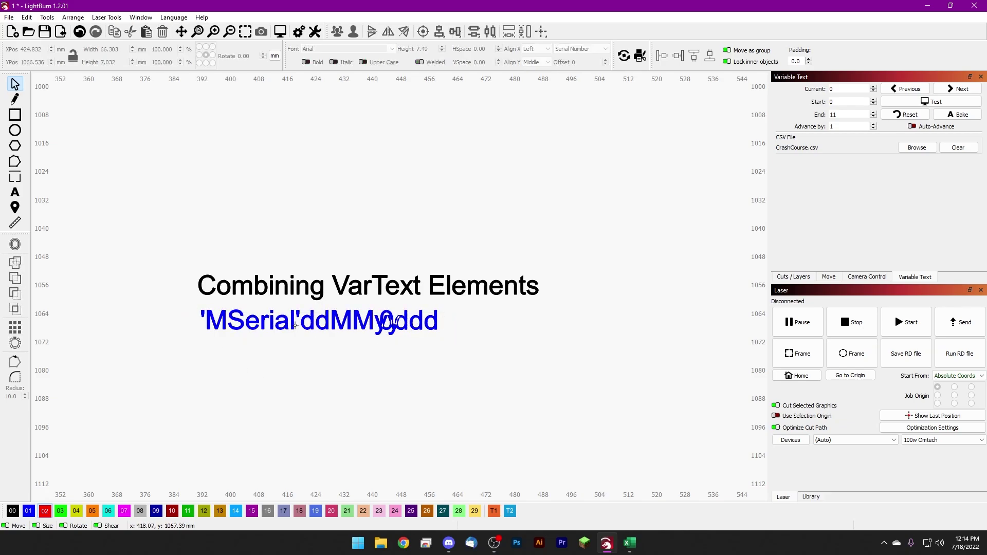
left_click(432, 324)
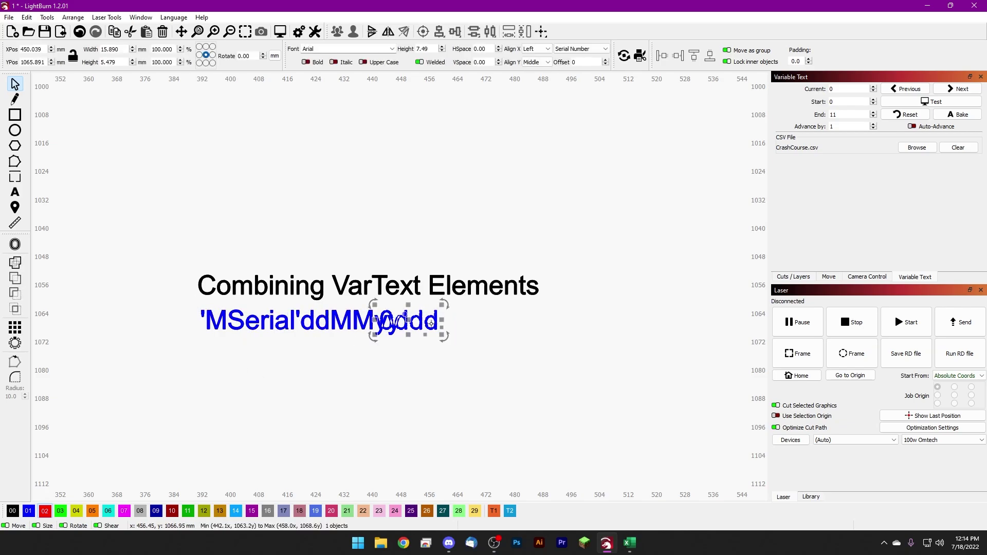
left_click(432, 323)
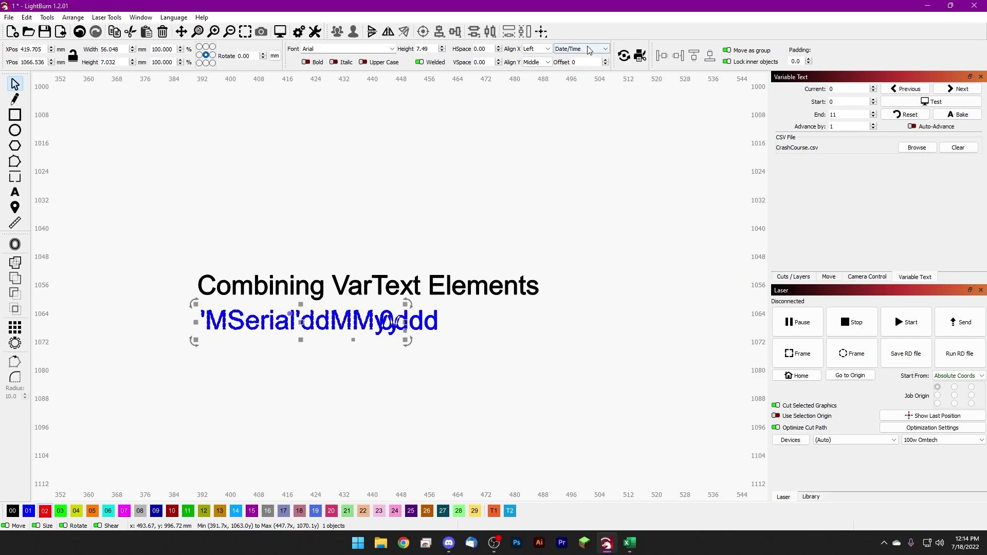
left_click(432, 323)
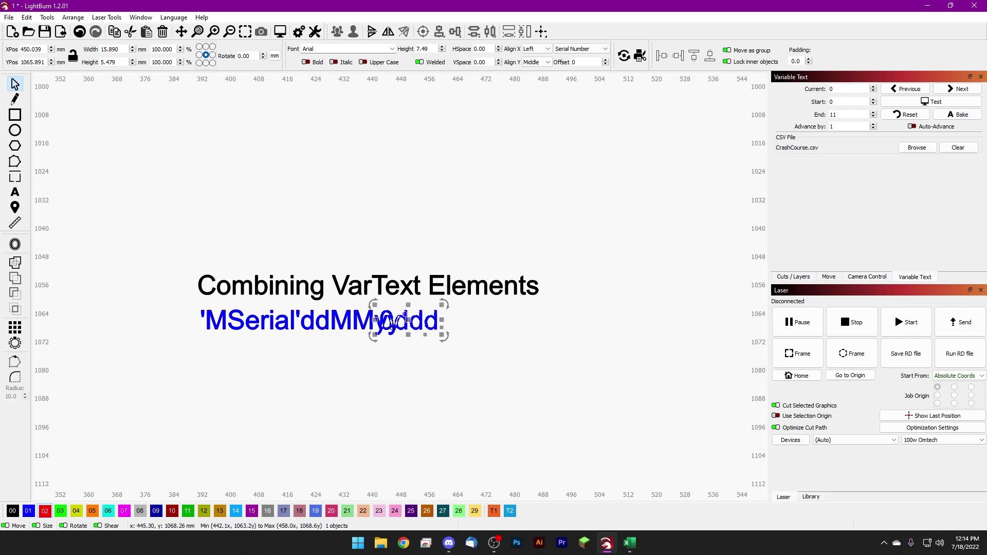
- Move the 0ddd text about 20 mm right, clear of the date code, and preview both with the current value at 23
left_click_drag(410, 324, 480, 325)
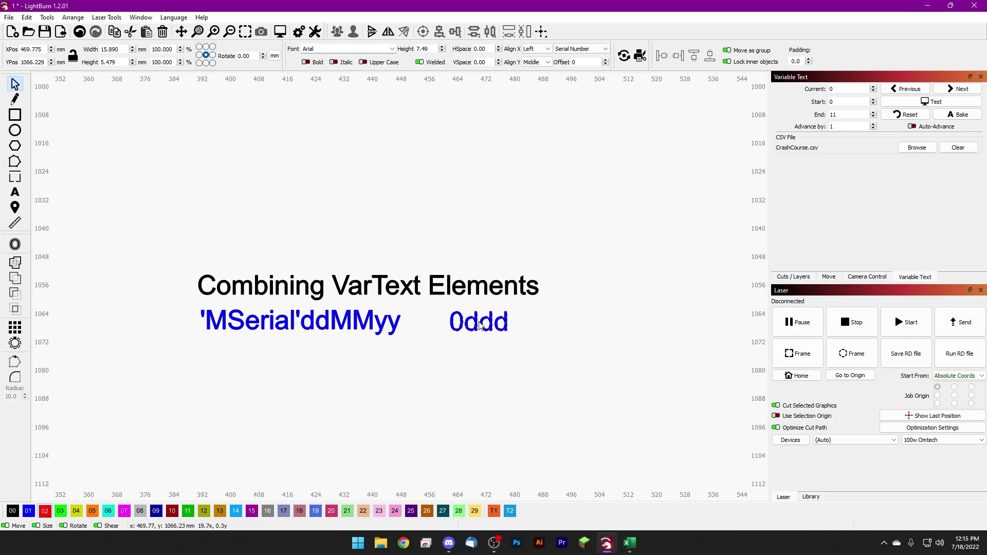
left_click(450, 348)
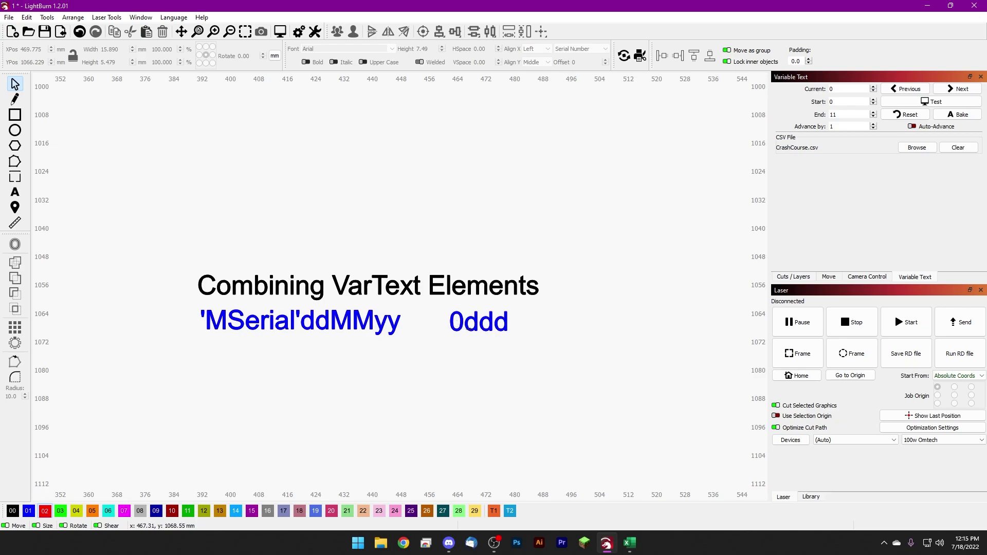
double_click(830, 89)
type("23")
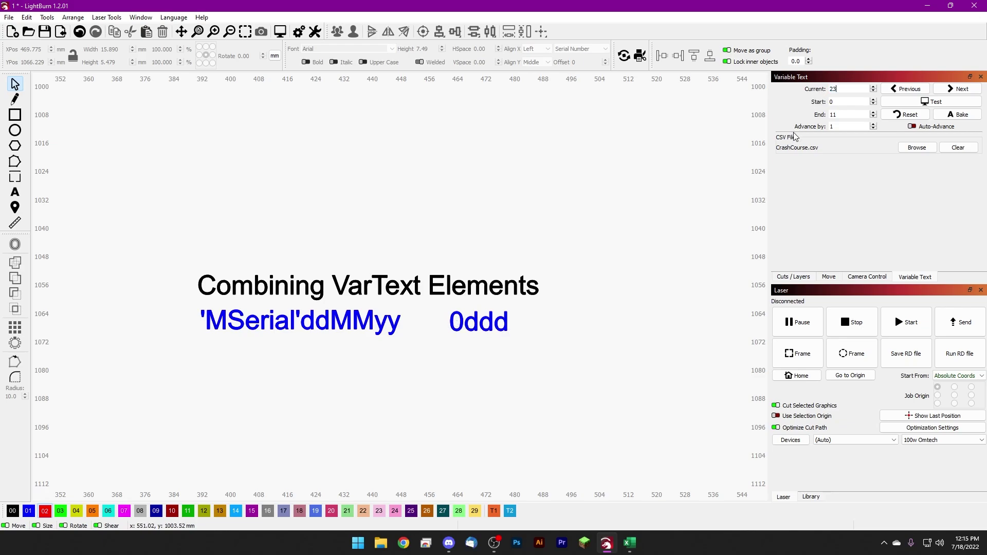
left_click(901, 106)
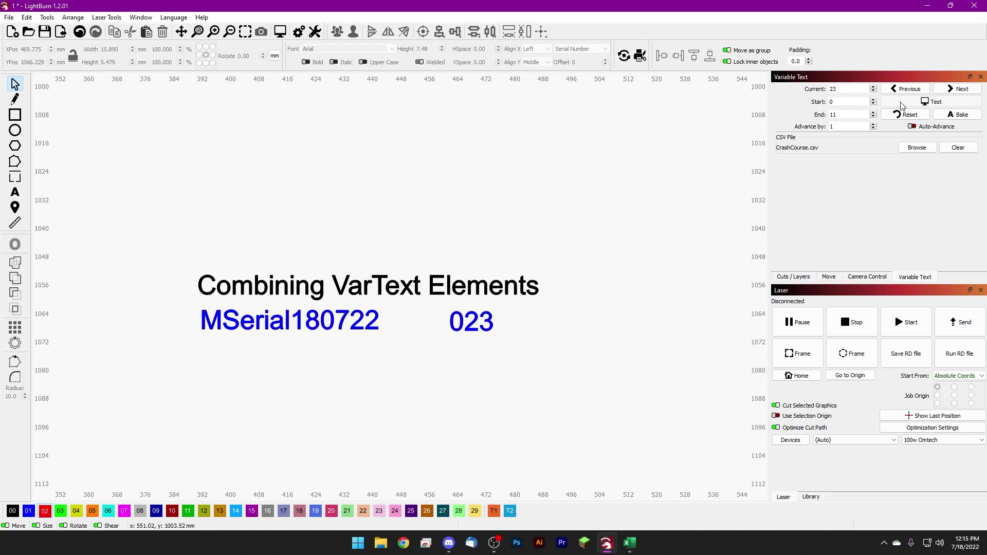
left_click(902, 105)
- Return the 0ddd text to its overlapping place at the end of 'MSerial'ddMMyy and preview the combined serial
left_click_drag(461, 323, 390, 324)
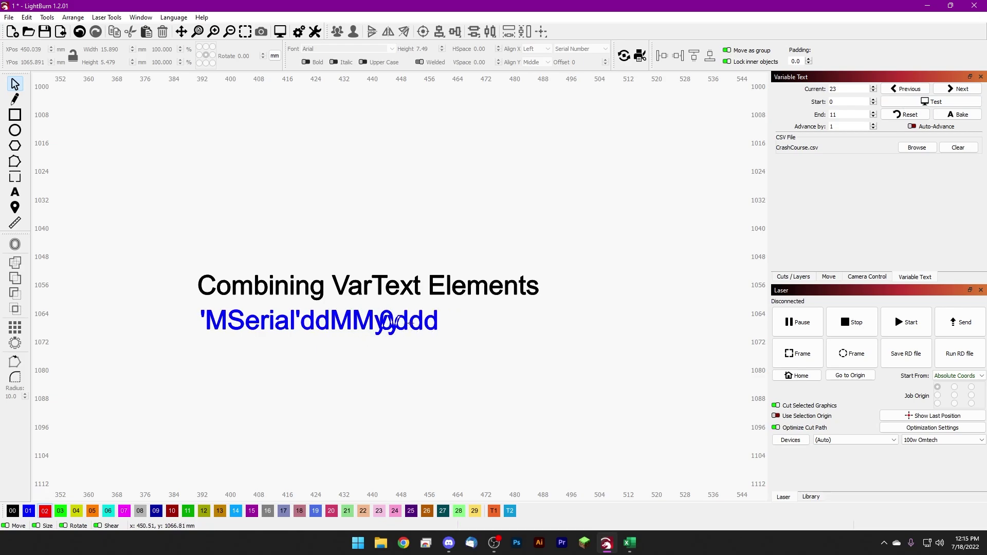
left_click(904, 103)
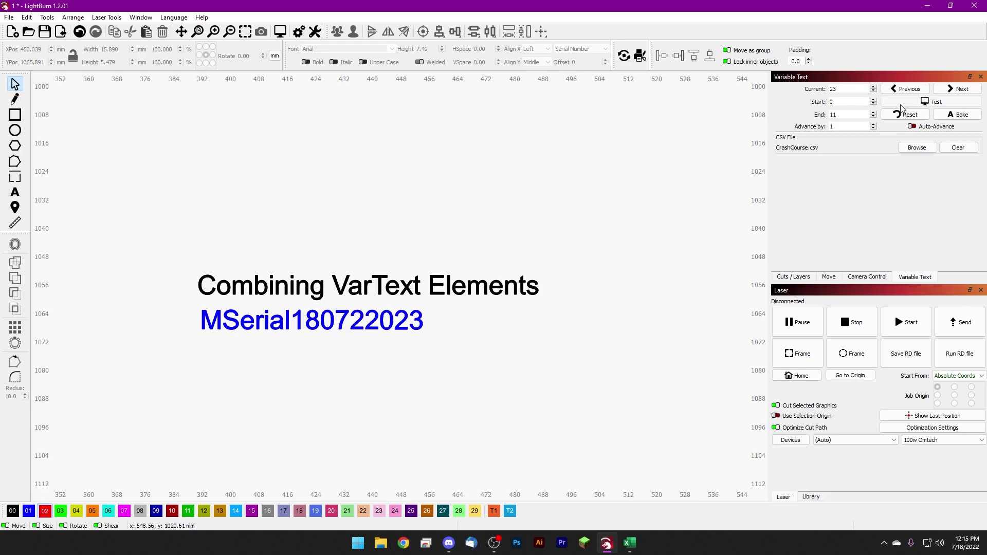
left_click(901, 106)
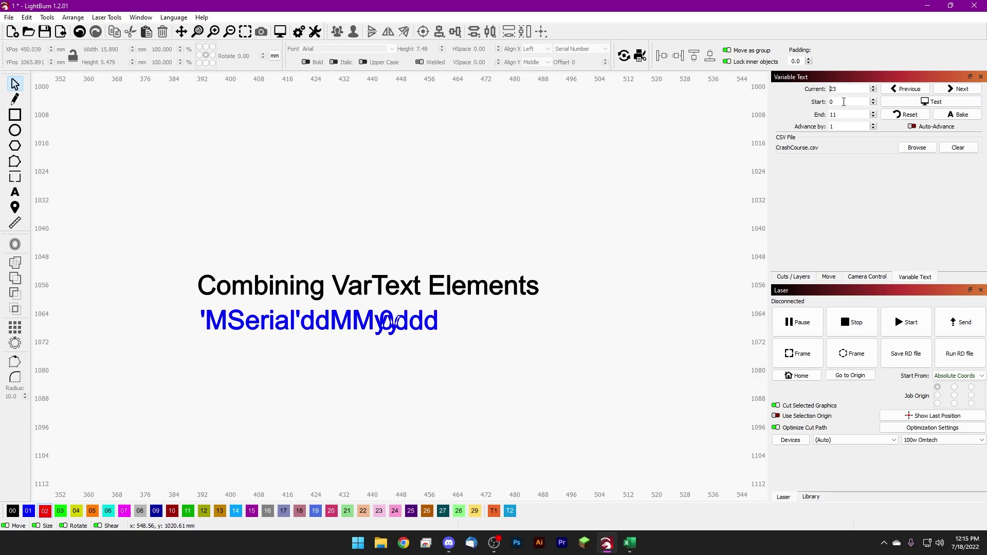
- Set the current value to 123 and preview the combined serial text
type("1")
left_click(902, 102)
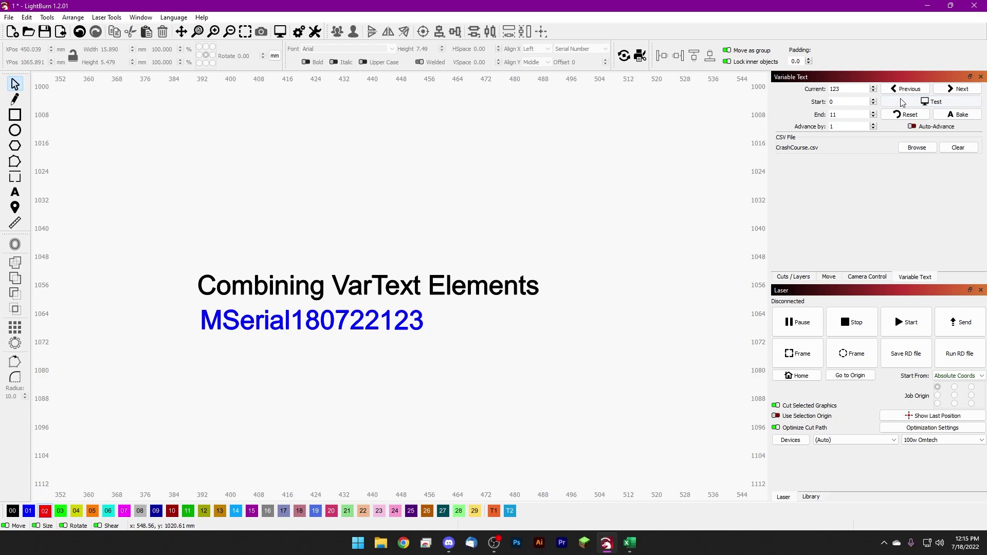
left_click(902, 103)
left_click(903, 102)
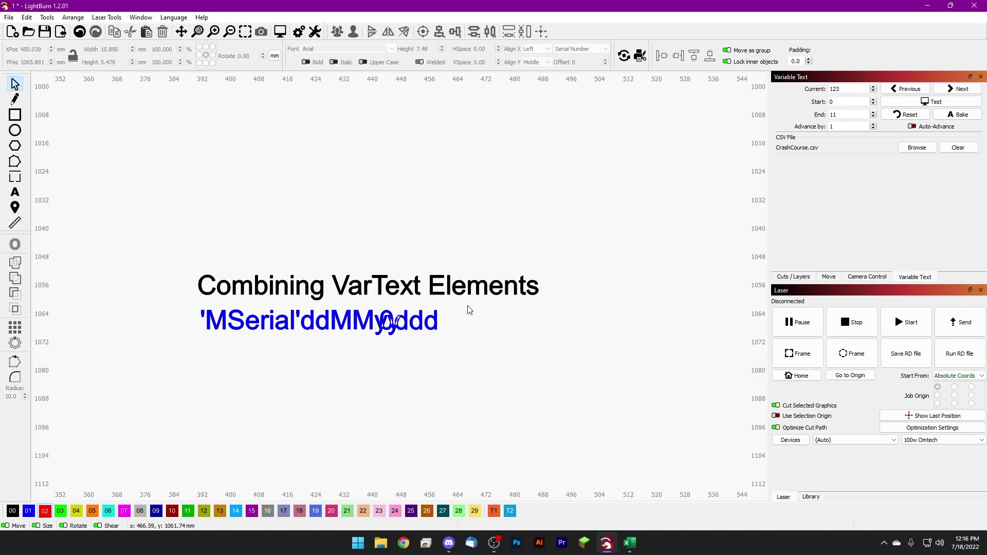
- Move the BATCH:%7 text up onto the combined serial's line, just right of 0ddd, centred at about X 481, Y 1066 mm
scroll(469, 310, "down", 2)
left_click_drag(471, 375, 439, 220)
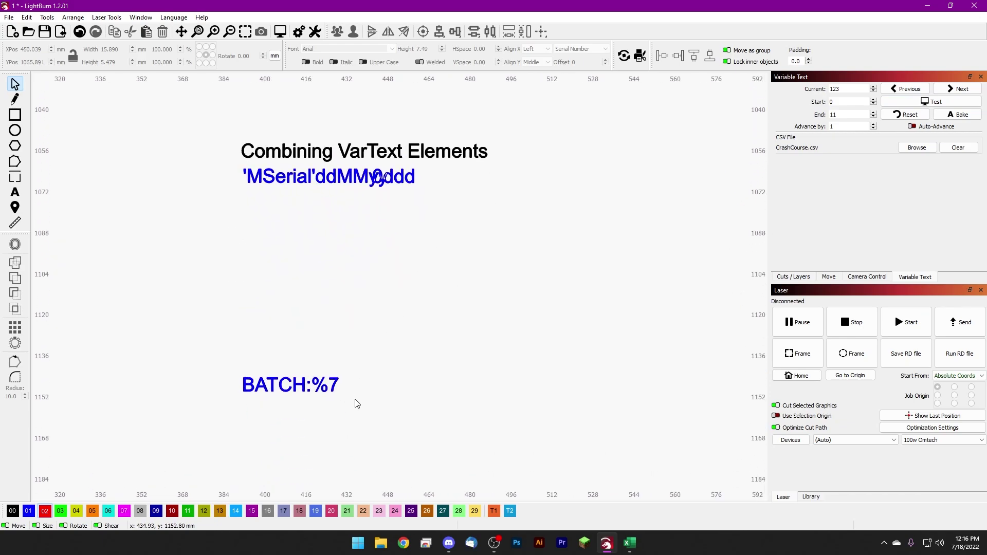
left_click_drag(357, 403, 223, 355)
left_click_drag(273, 390, 456, 183)
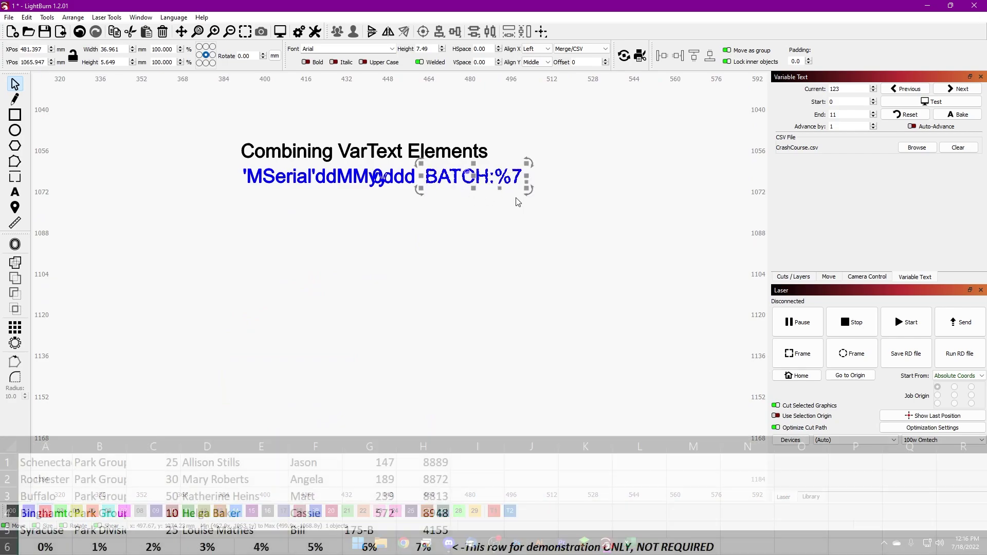
left_click(502, 231)
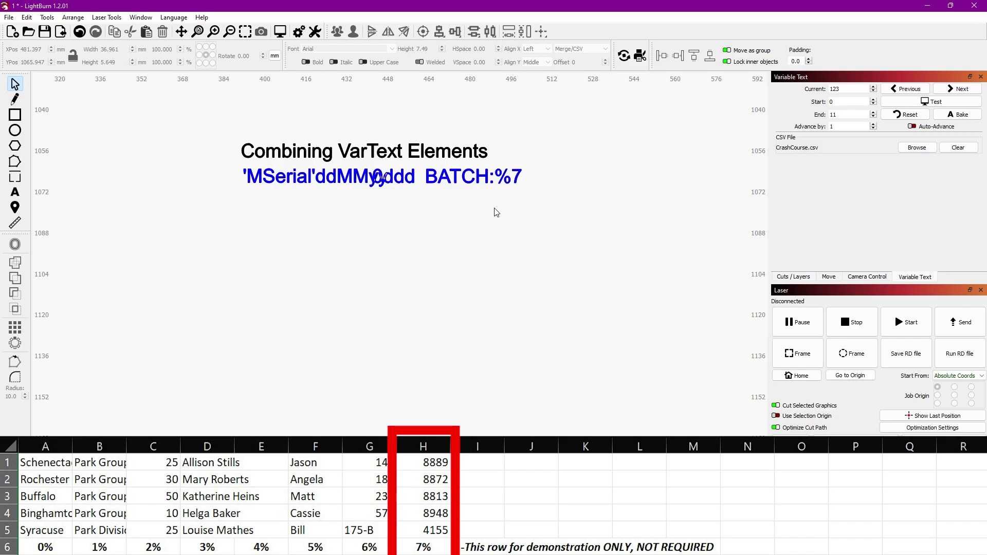
- Set the current value to 0 and preview the combined serial and batch texts
scroll(479, 333, "up", 4)
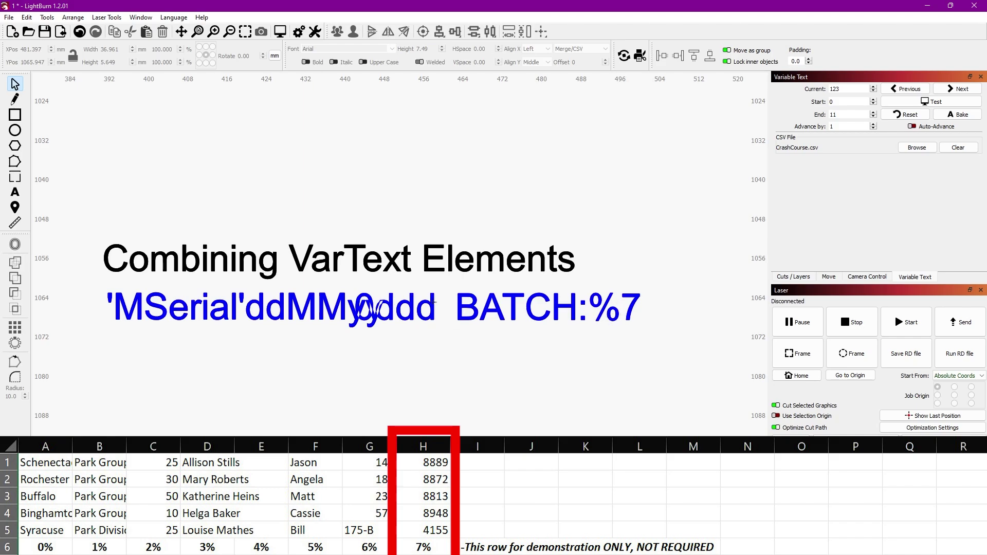
double_click(833, 91)
type("0")
left_click(899, 106)
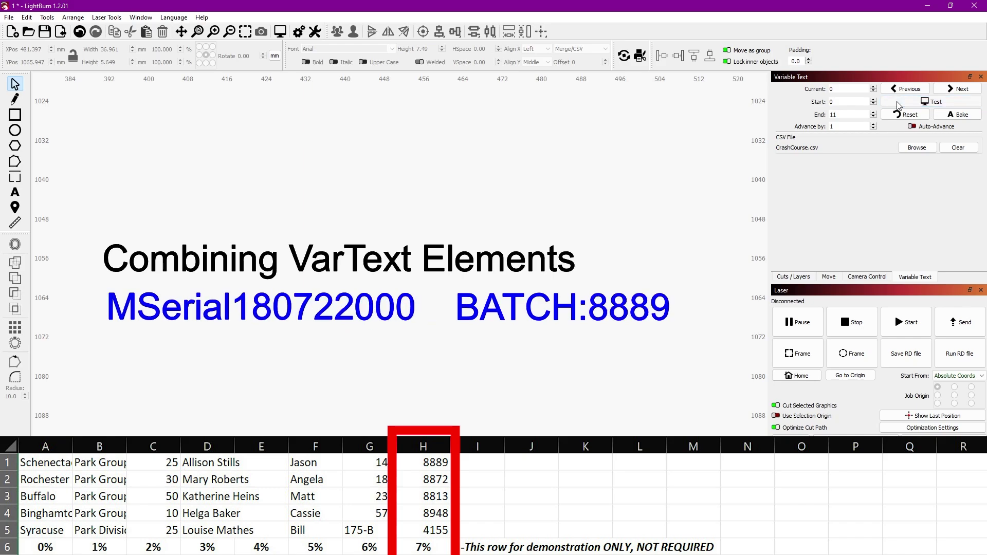
left_click(898, 104)
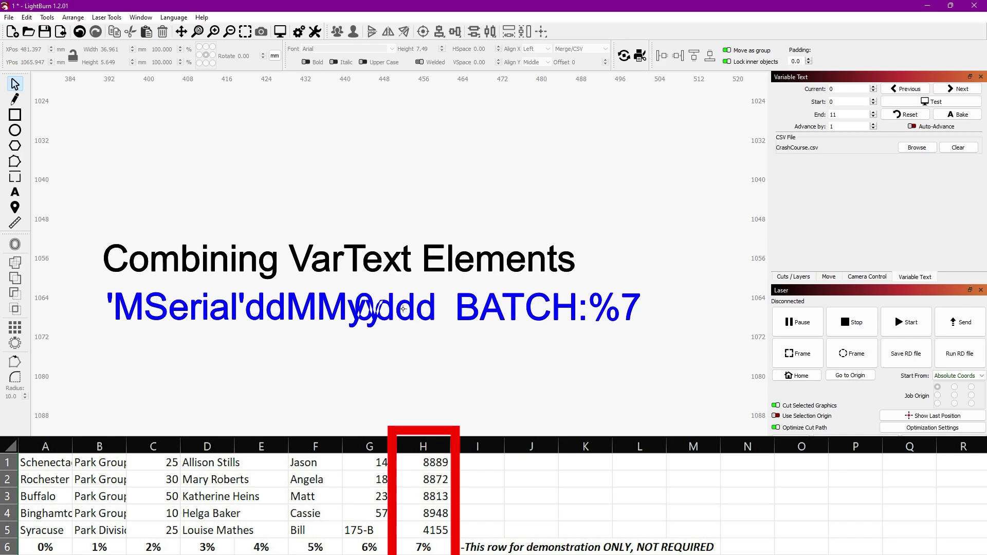
- Advance the current value to 1 and on to 2, previewing the combined serial and batch texts at each value
left_click(954, 91)
left_click(946, 105)
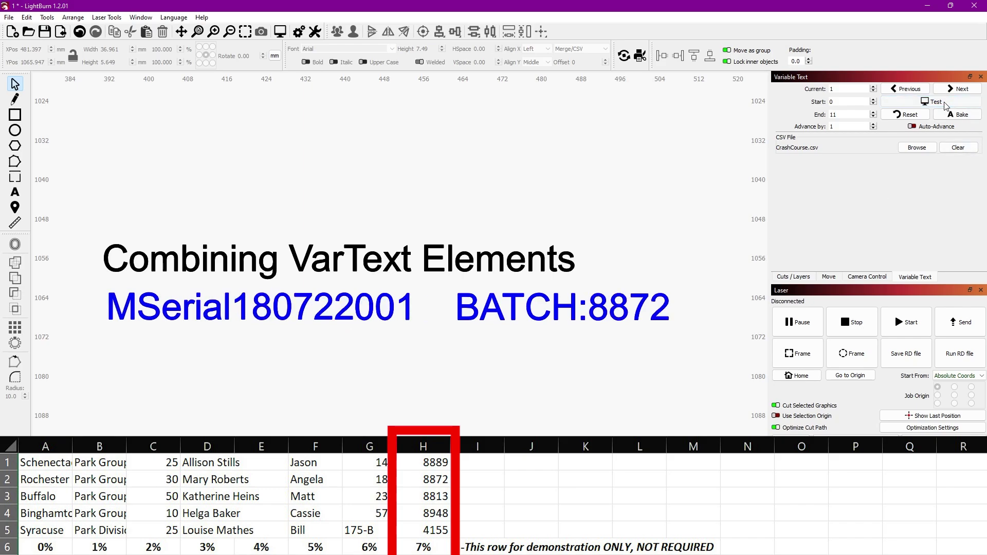
left_click(946, 105)
left_click(946, 91)
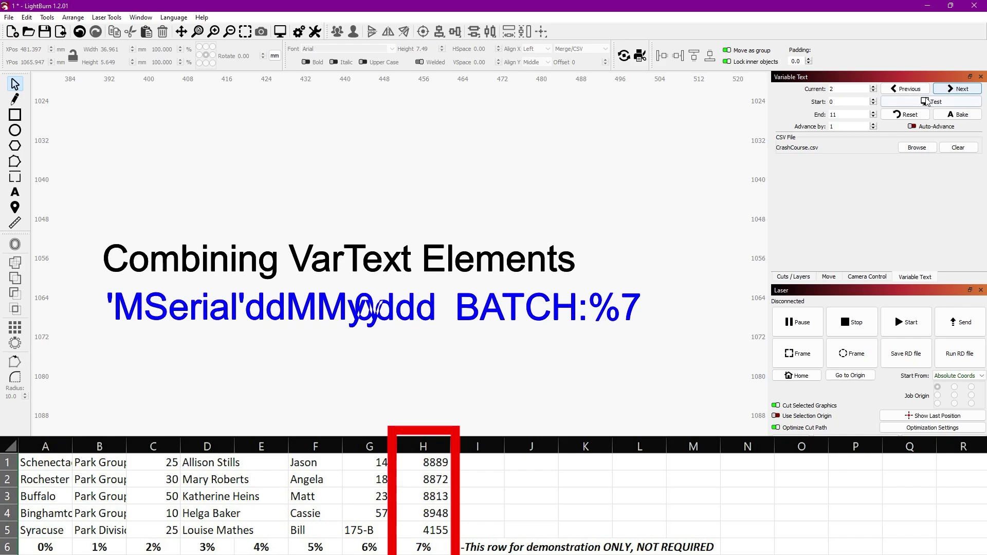
left_click(925, 103)
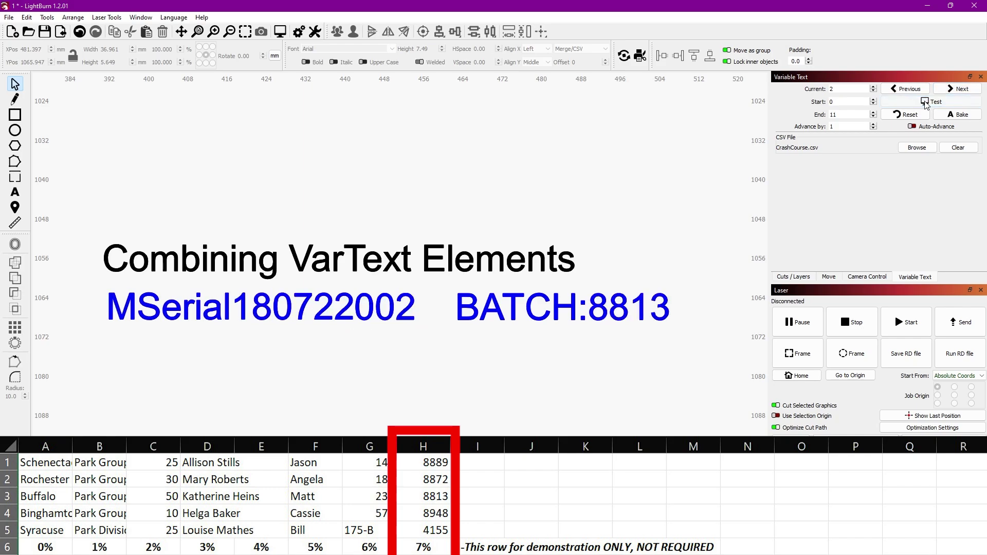
left_click(925, 102)
- Examine which variable texts make up the combined line, from the overlapping 'MSerial'ddMMyy and 0ddd texts to BATCH:%7
left_click_drag(655, 343, 351, 276)
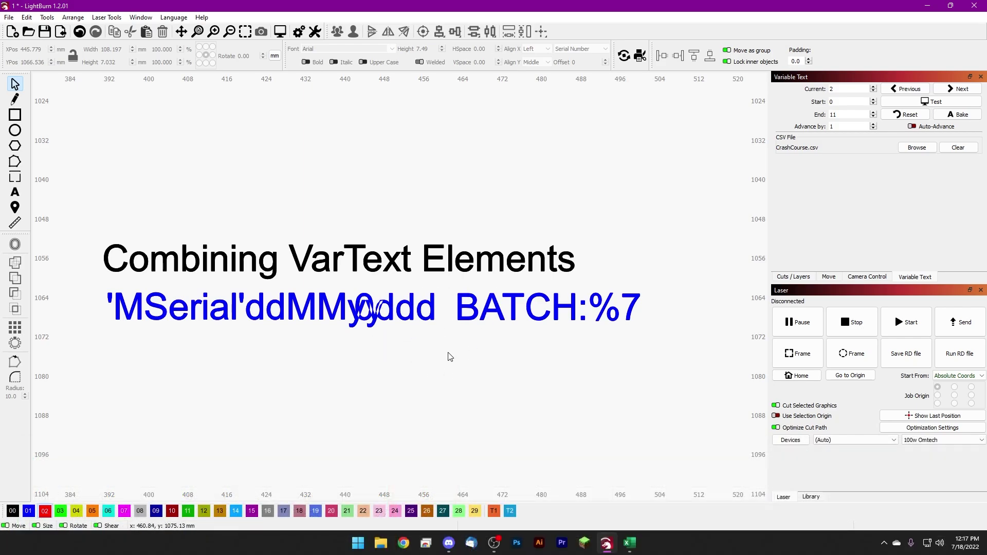
scroll(446, 371, "down", 2)
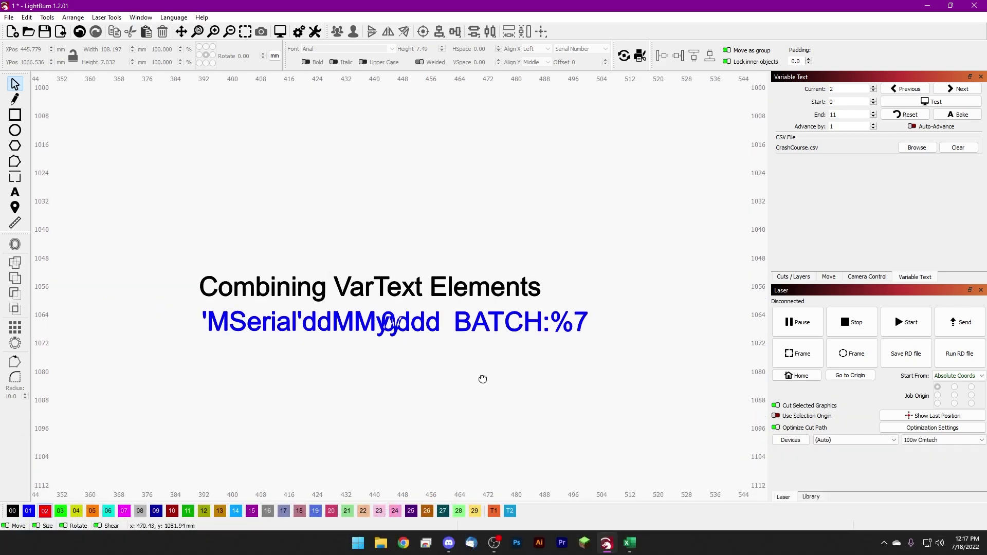
scroll(486, 350, "down", 1)
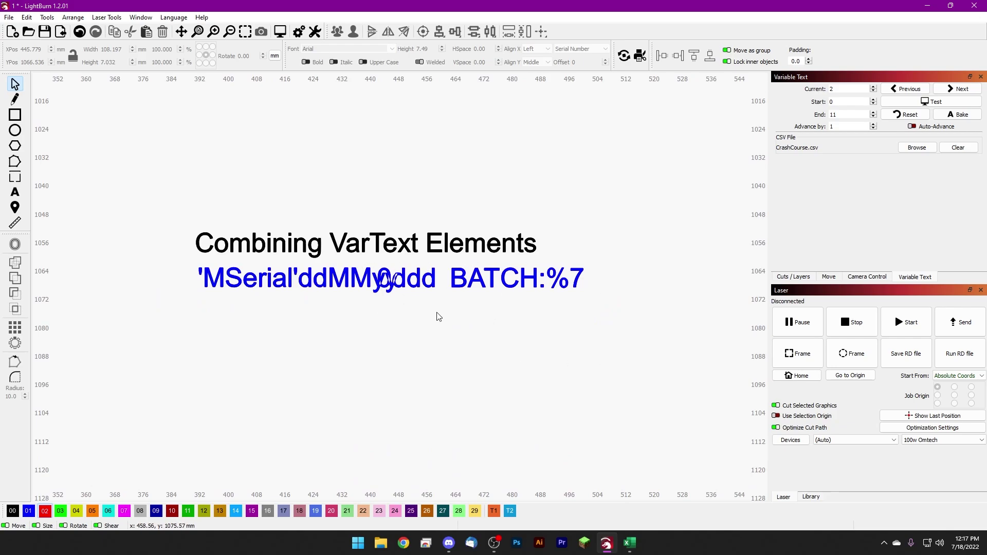
left_click_drag(438, 315, 350, 268)
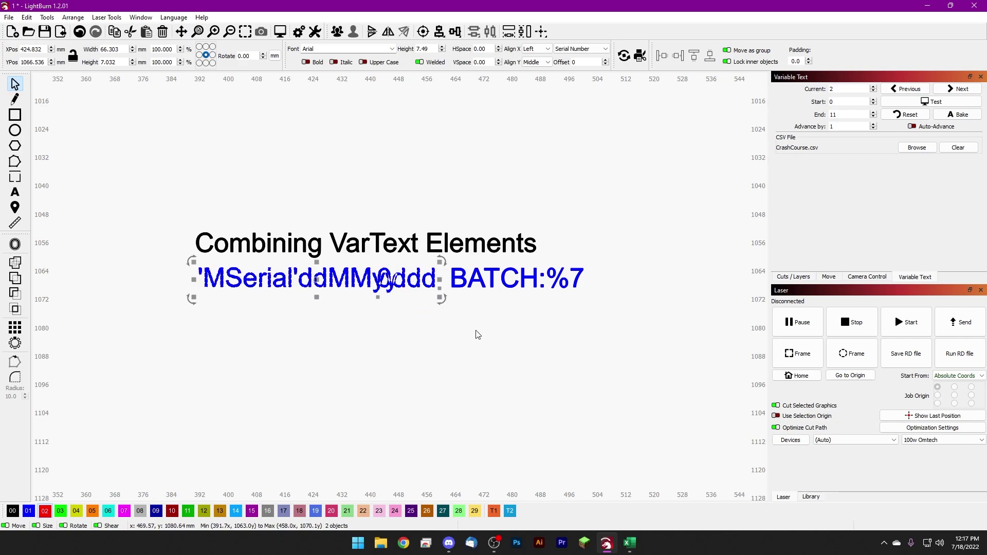
left_click_drag(604, 311, 412, 255)
left_click(451, 333)
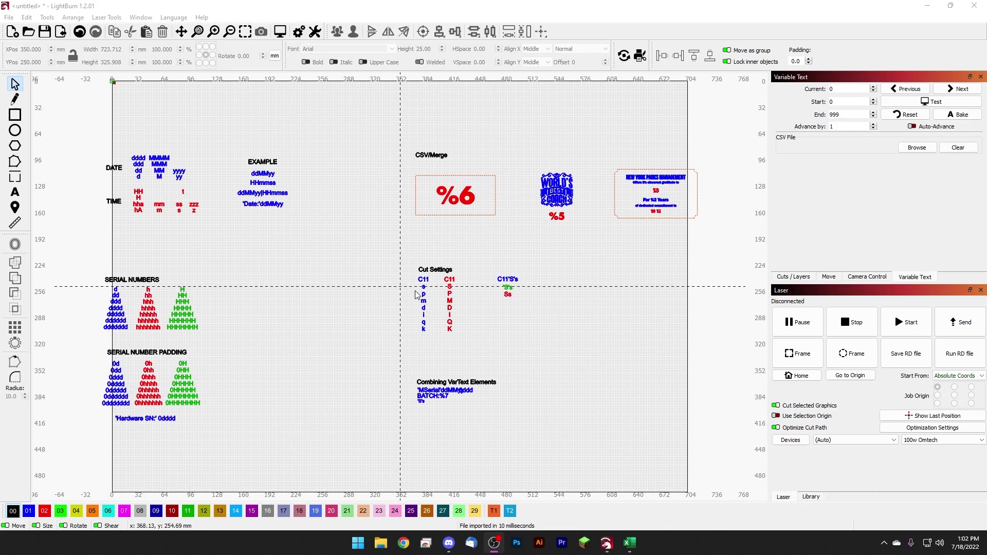
- Look over the group of CSV/Merge examples in the variable text overview file
left_click_drag(377, 145, 718, 243)
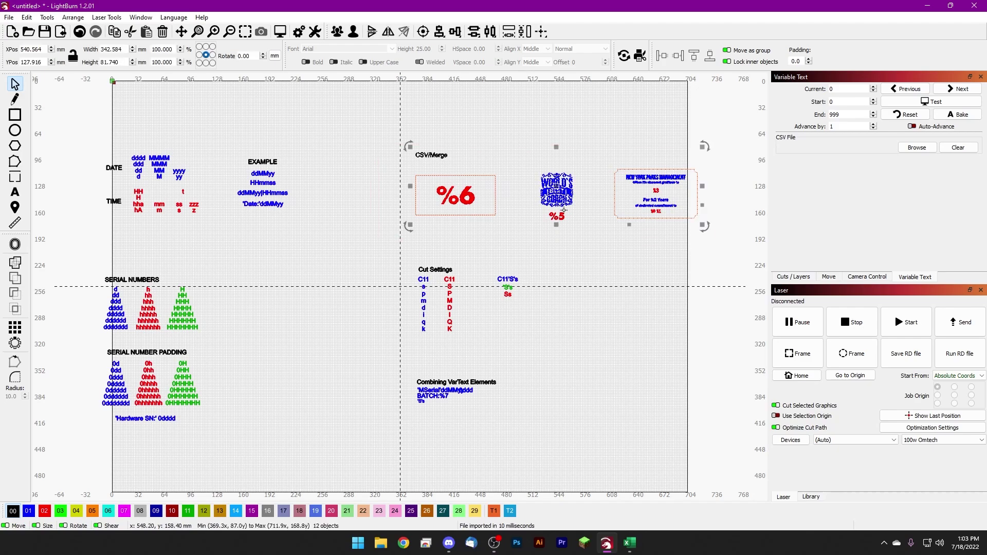
left_click(574, 250)
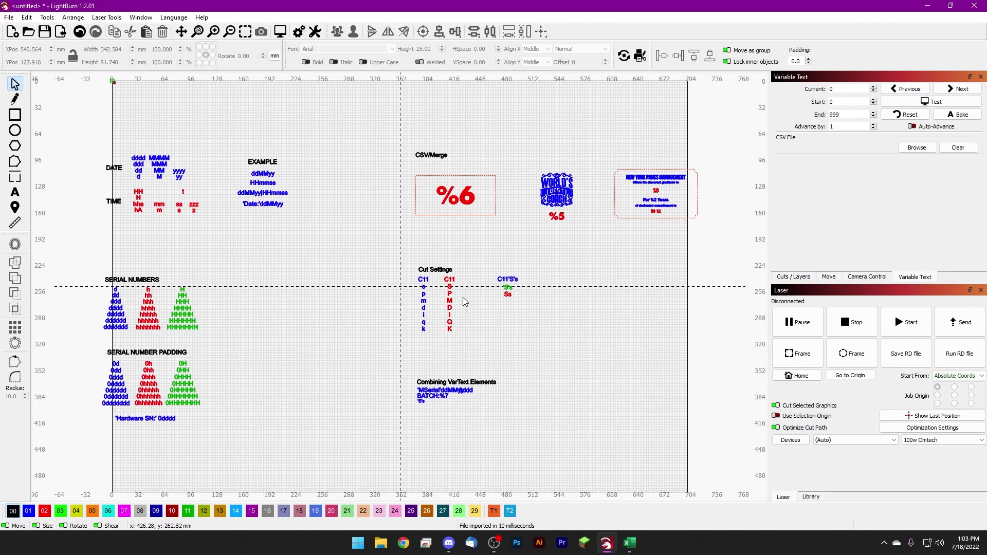